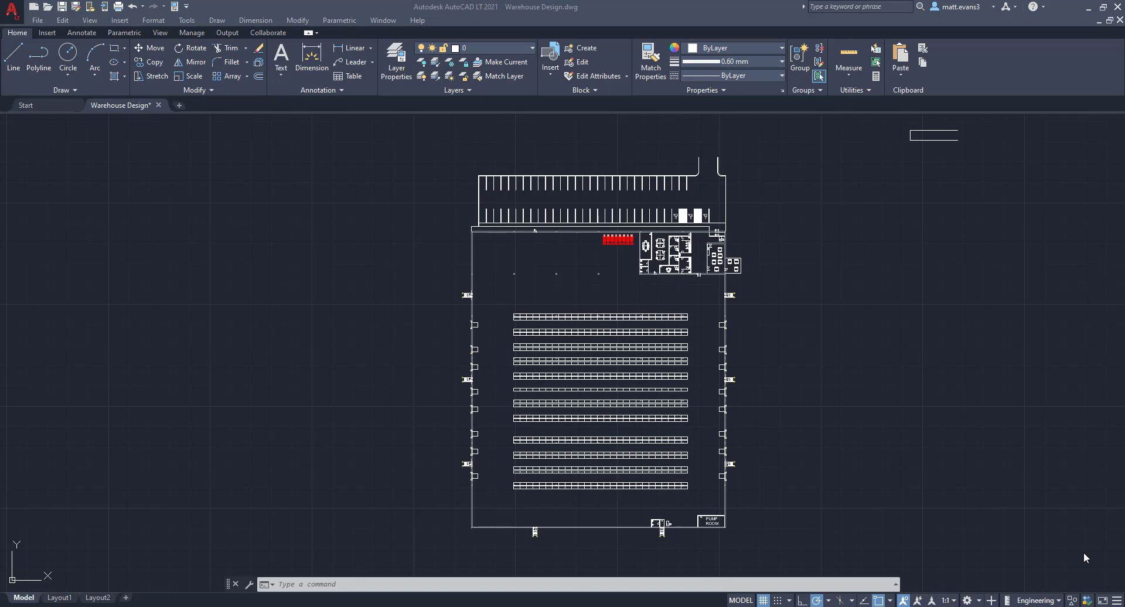
Step: Dimension the full length of the open-ended bay outline beside the warehouse, placing the dimension above it
{"action": "middle_click_drag", "start_coordinate": [984, 195], "coordinate": [872, 302]}
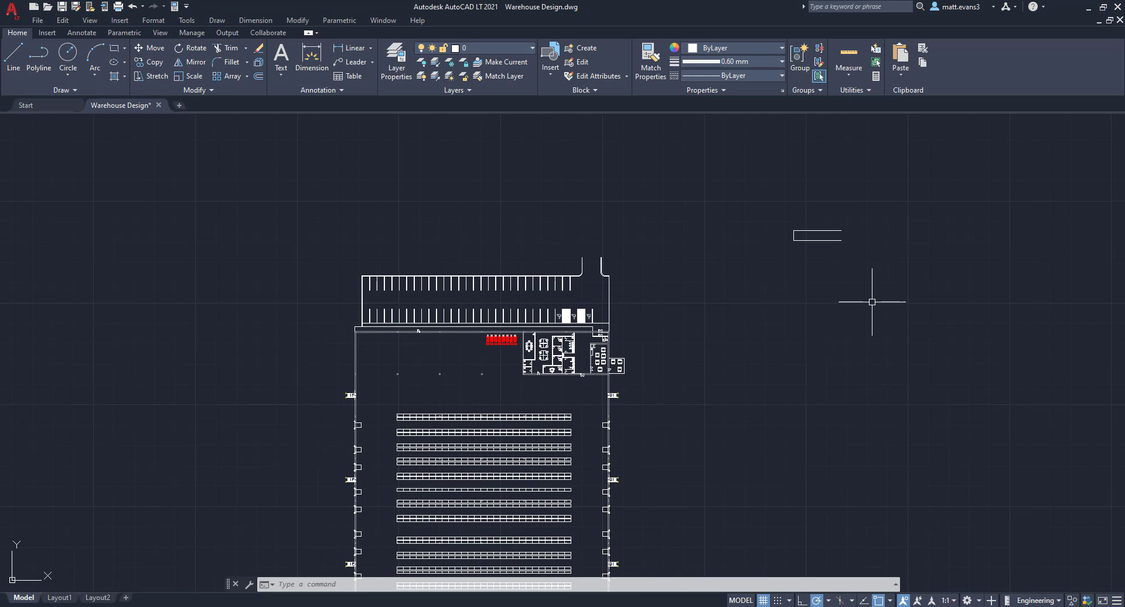
{"action": "scroll", "coordinate": [826, 232], "scroll_direction": "up", "scroll_amount": 8}
{"action": "scroll", "coordinate": [785, 261], "scroll_direction": "down", "scroll_amount": 3}
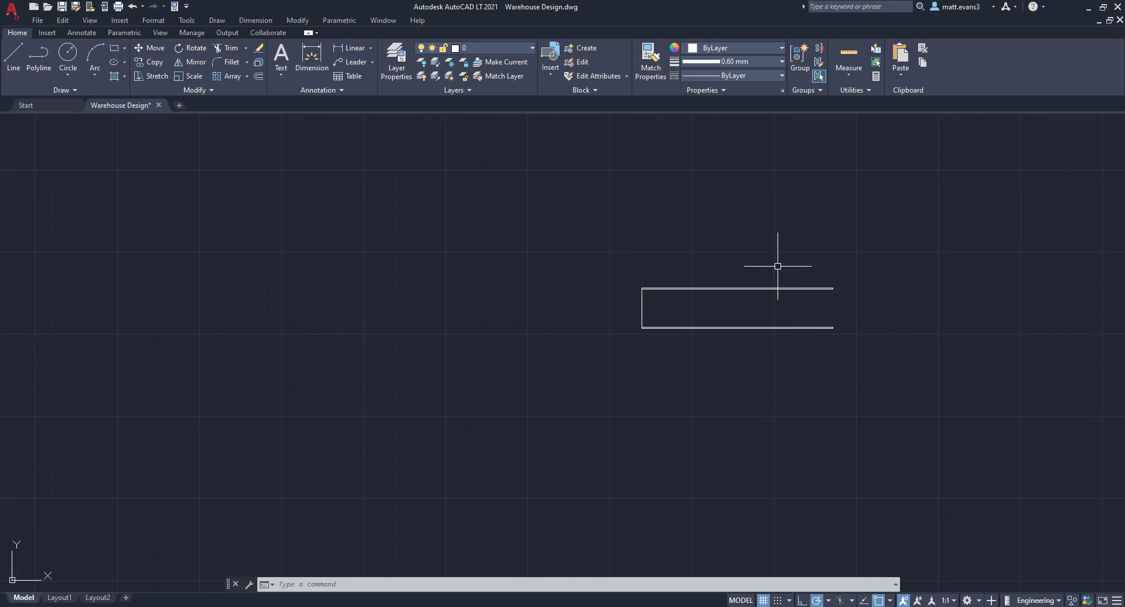
{"action": "scroll", "coordinate": [779, 287], "scroll_direction": "up", "scroll_amount": 4}
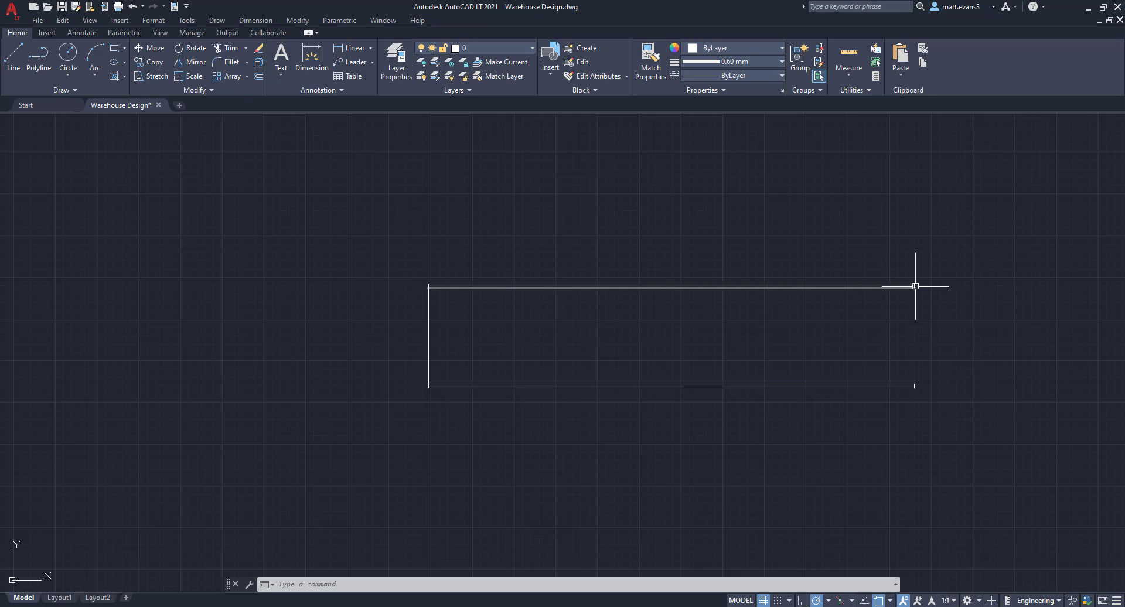
{"action": "scroll", "coordinate": [915, 286], "scroll_direction": "up", "scroll_amount": 2}
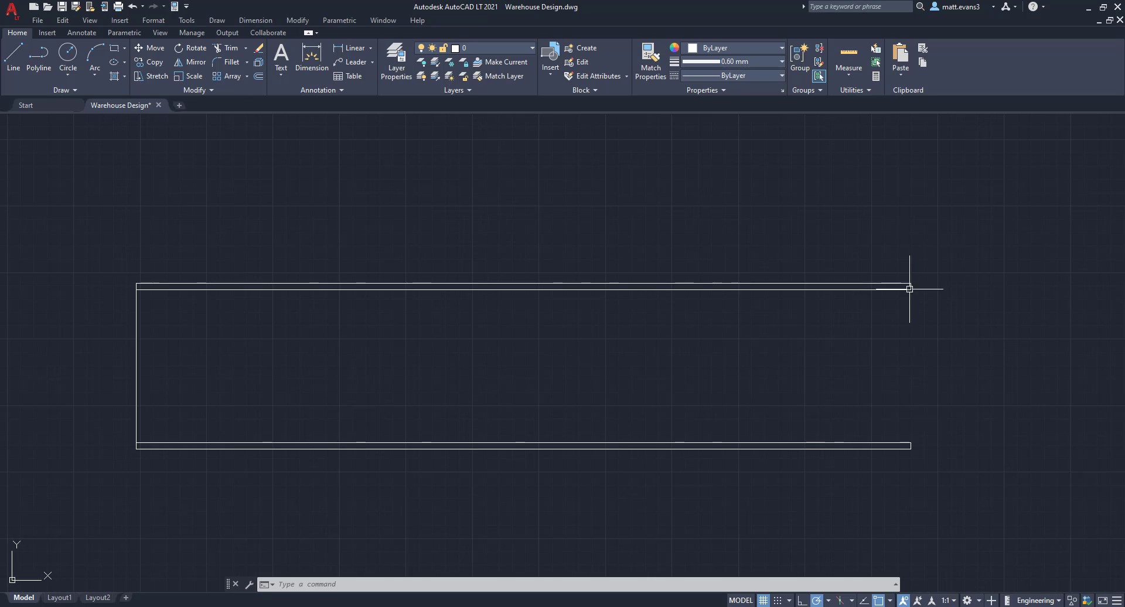
{"action": "left_click", "coordinate": [328, 67]}
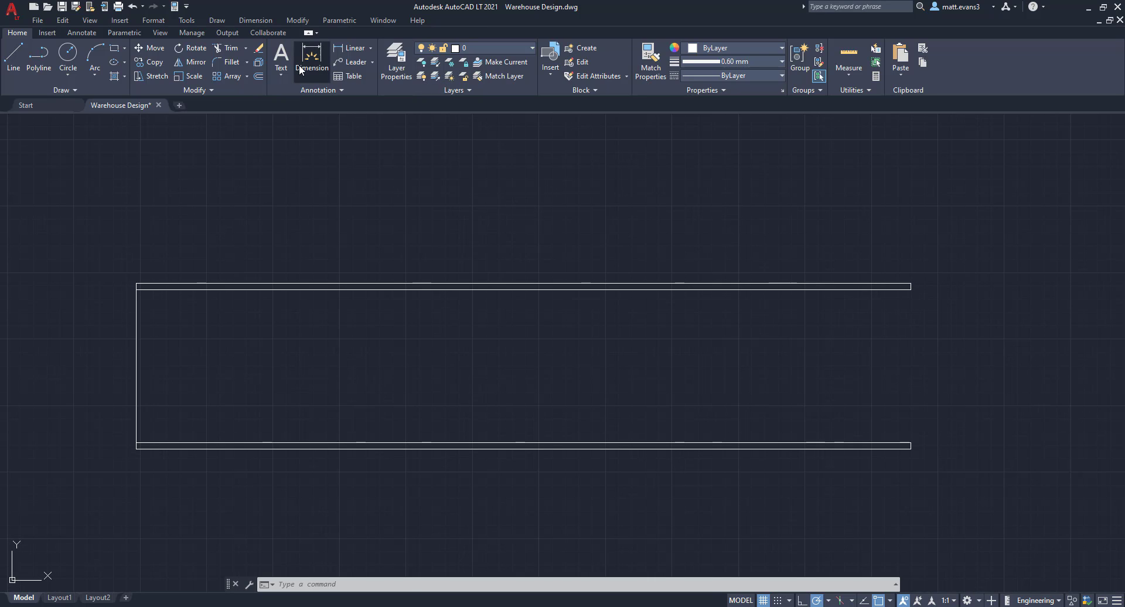
{"action": "left_click", "coordinate": [913, 284]}
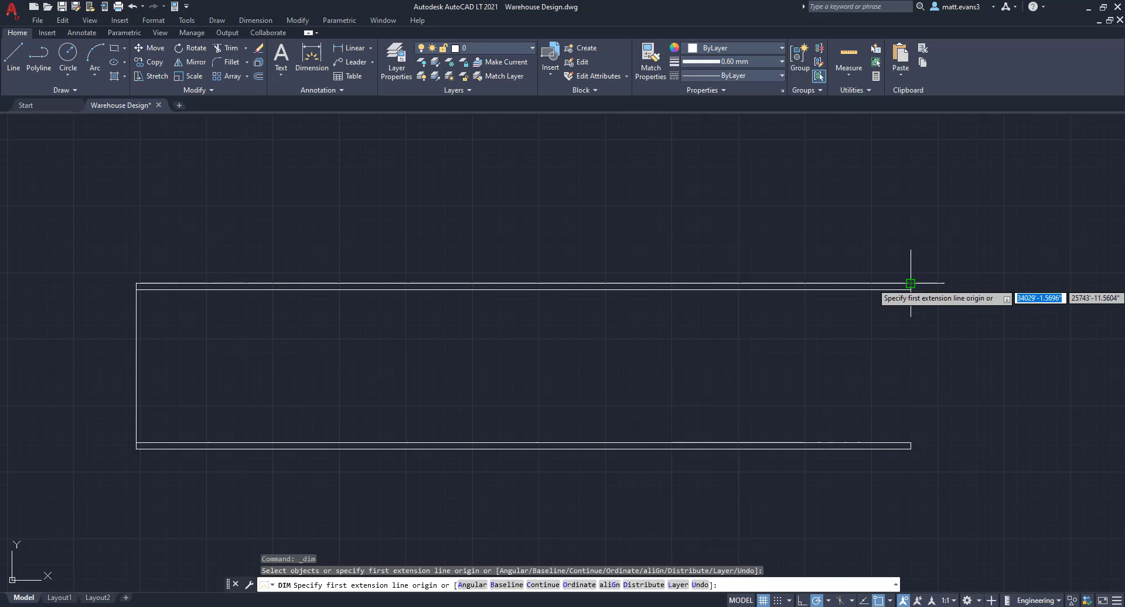
{"action": "left_click", "coordinate": [136, 283]}
{"action": "left_click", "coordinate": [138, 204]}
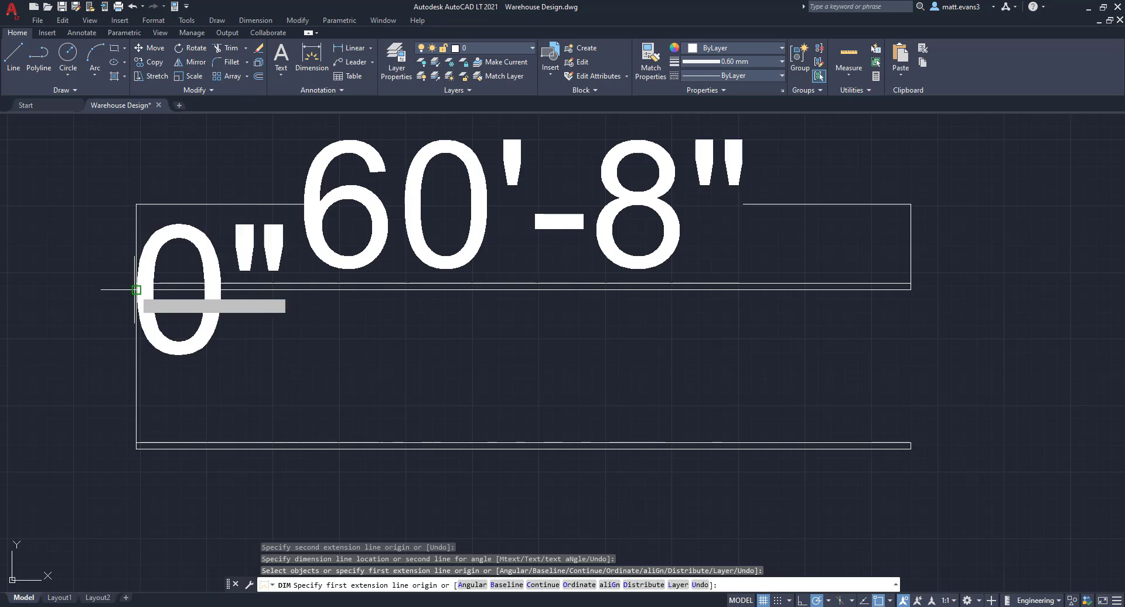
Step: Dimension the clear width between the outline's two long strips, and erase both the length and width dimensions
{"action": "left_click", "coordinate": [136, 290]}
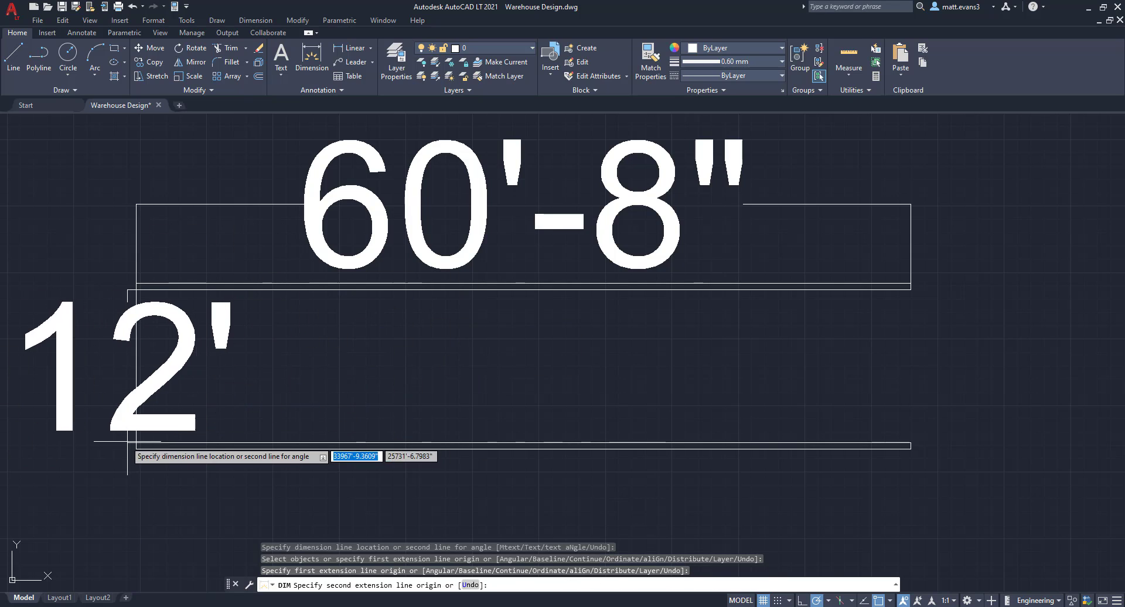
{"action": "left_click", "coordinate": [69, 404]}
{"action": "scroll", "coordinate": [67, 402], "scroll_direction": "down", "scroll_amount": 5}
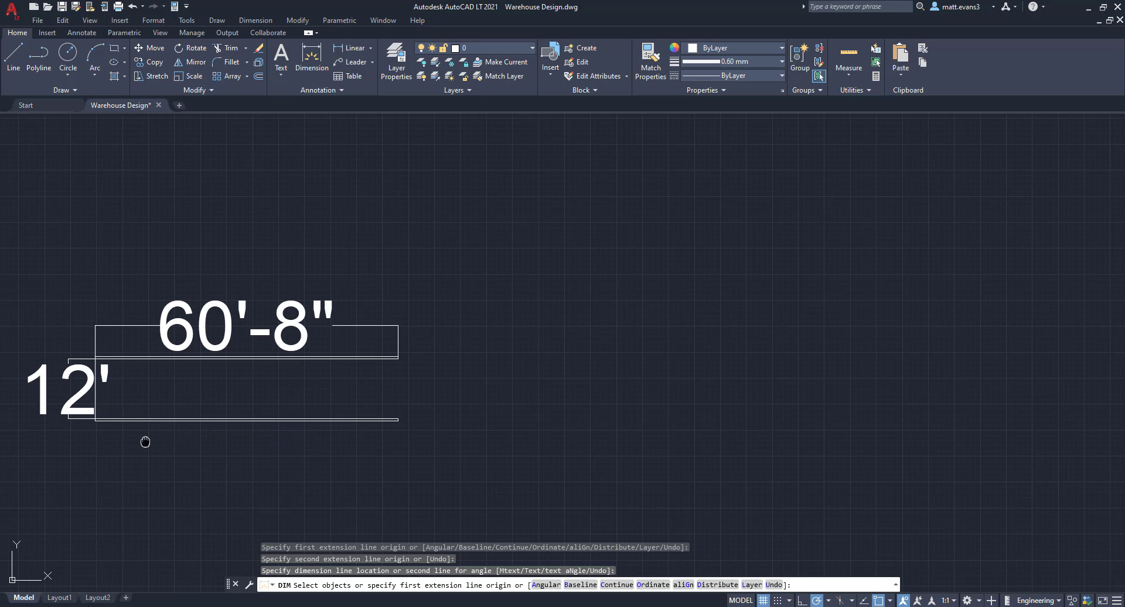
{"action": "middle_click_drag", "start_coordinate": [146, 441], "coordinate": [294, 404]}
{"action": "scroll", "coordinate": [293, 406], "scroll_direction": "down", "scroll_amount": 2}
{"action": "key", "text": "Escape"}
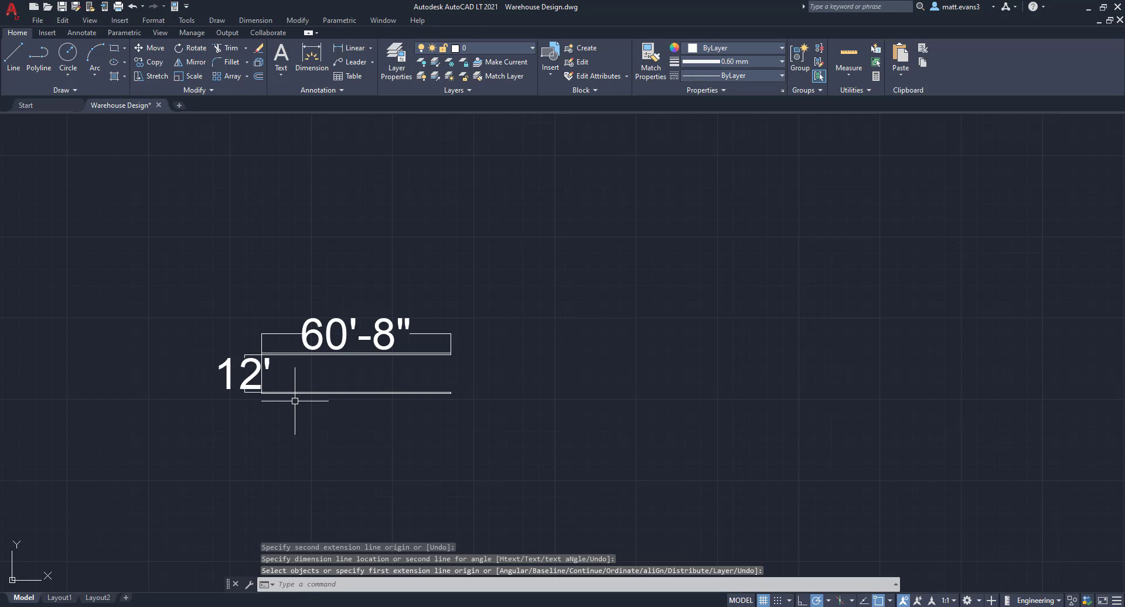
{"action": "left_click", "coordinate": [262, 342]}
{"action": "key", "text": "Delete"}
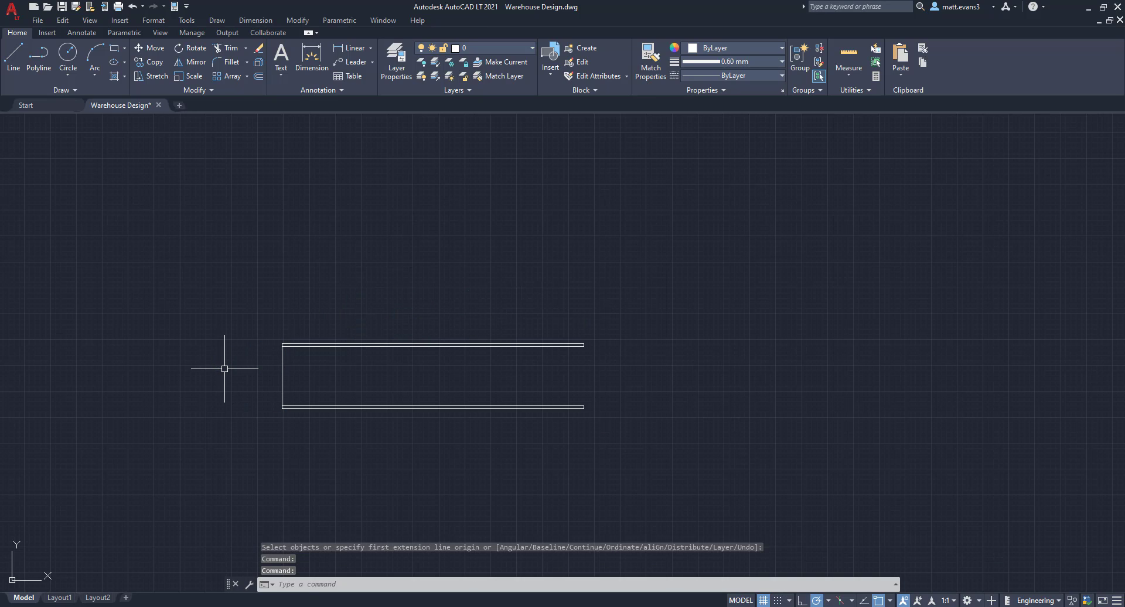
Step: Copy the whole bay outline from the midpoint of its closed end to the topmost dock door on the warehouse's right wall
{"action": "left_click", "coordinate": [252, 307]}
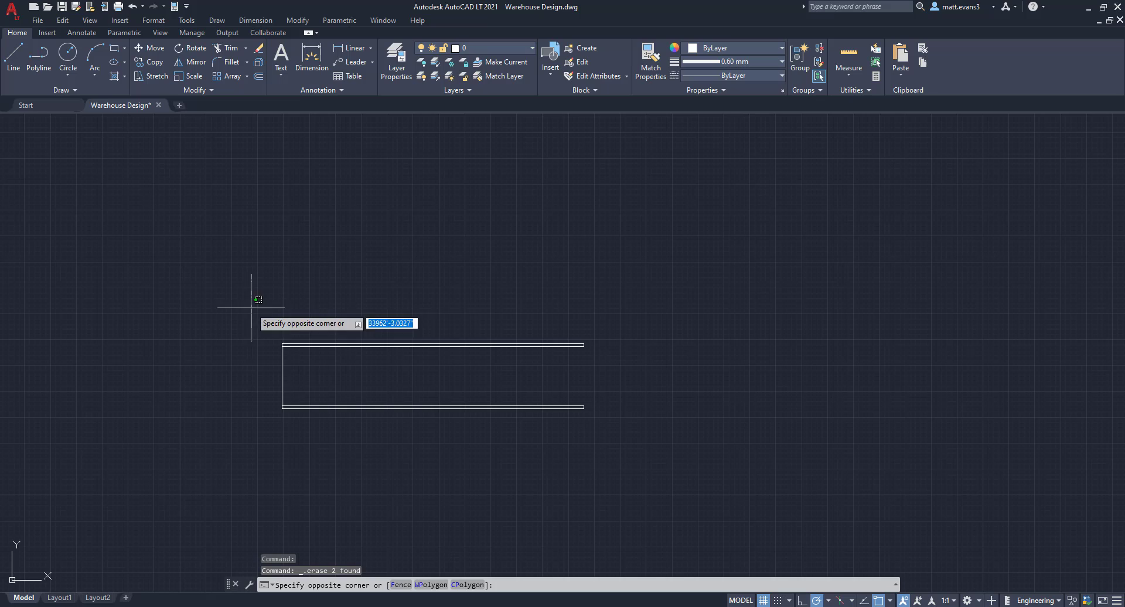
{"action": "left_click", "coordinate": [736, 466]}
{"action": "right_click", "coordinate": [205, 355]}
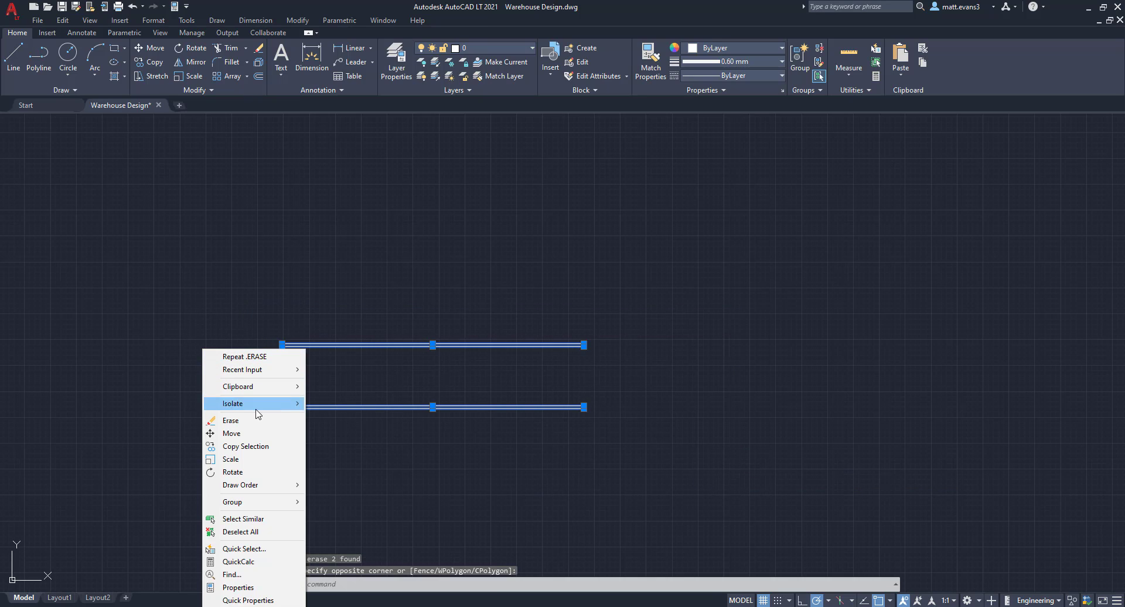
{"action": "left_click", "coordinate": [255, 448]}
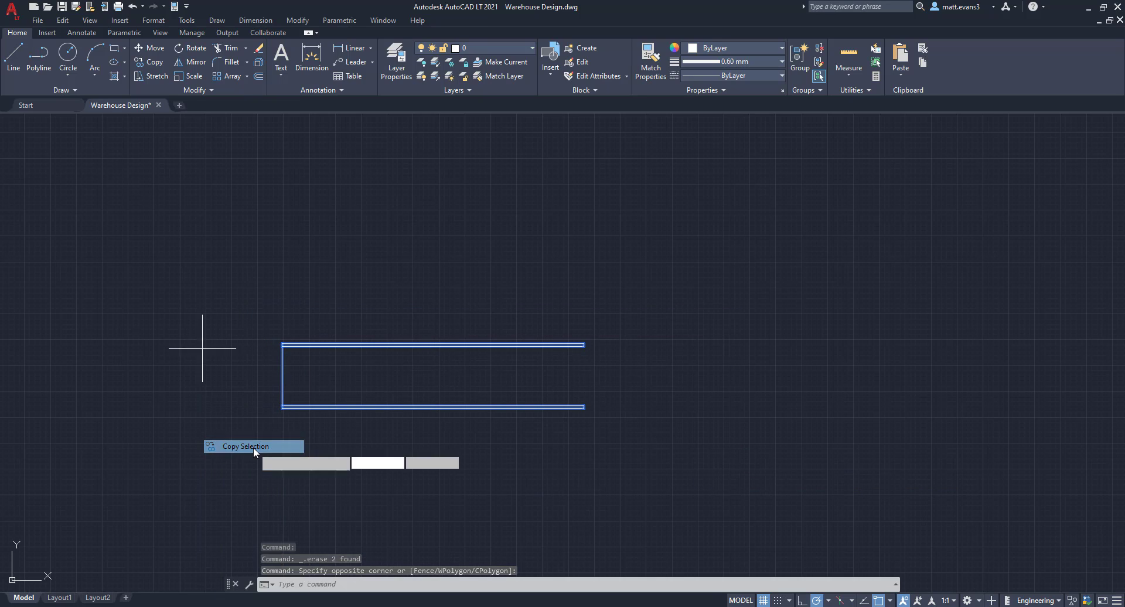
{"action": "left_click", "coordinate": [282, 376]}
{"action": "scroll", "coordinate": [263, 420], "scroll_direction": "down", "scroll_amount": 5}
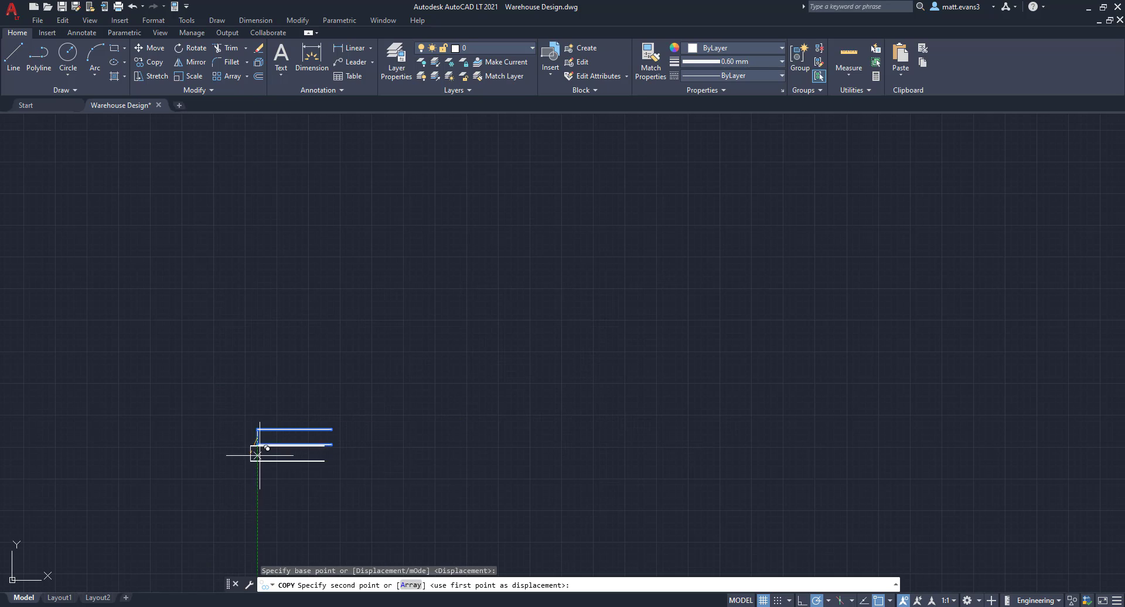
{"action": "middle_click_drag", "start_coordinate": [415, 259], "coordinate": [528, 139]}
{"action": "scroll", "coordinate": [359, 279], "scroll_direction": "up", "scroll_amount": 5}
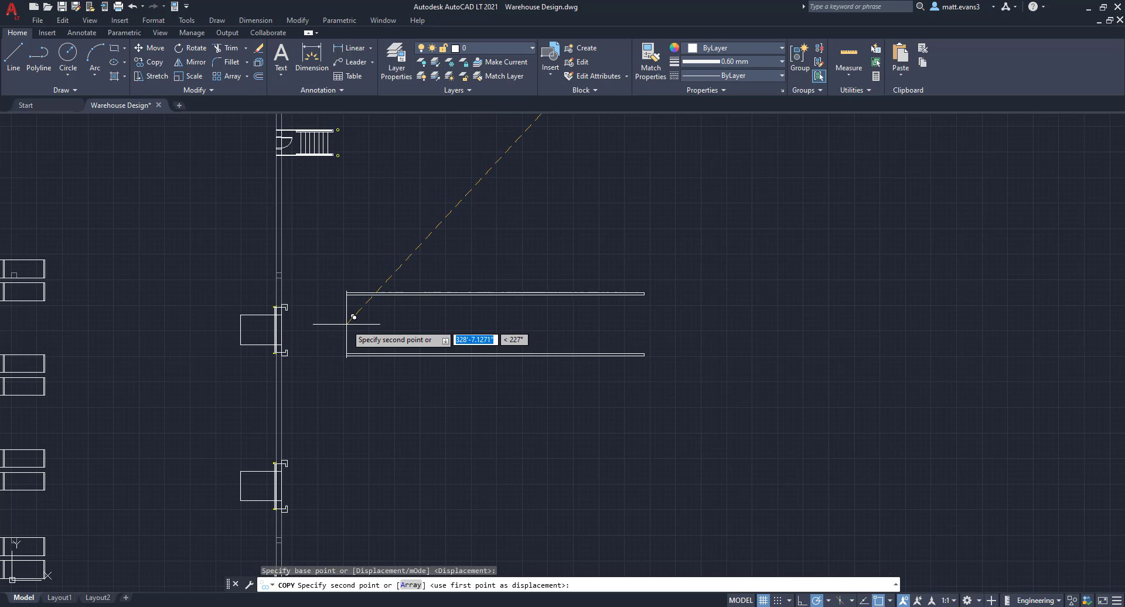
{"action": "scroll", "coordinate": [289, 332], "scroll_direction": "up", "scroll_amount": 5}
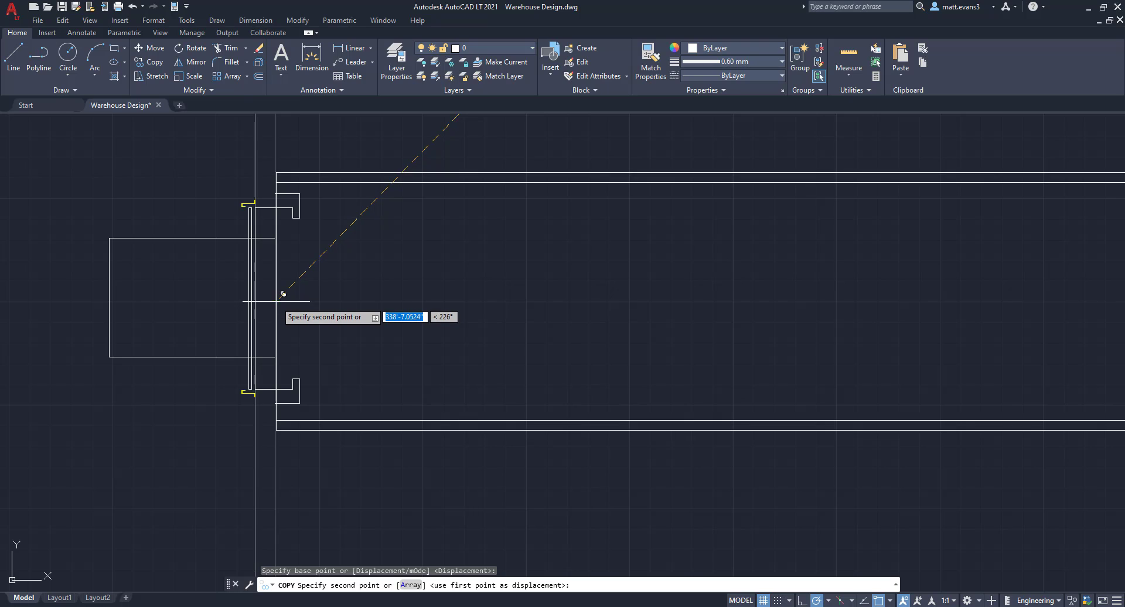
{"action": "left_click", "coordinate": [284, 297]}
Step: Place further copies of the bay outline at the second, third and fourth dock doors down the right wall
{"action": "scroll", "coordinate": [299, 398], "scroll_direction": "down", "scroll_amount": 6}
{"action": "middle_click_drag", "start_coordinate": [339, 394], "coordinate": [464, 249]}
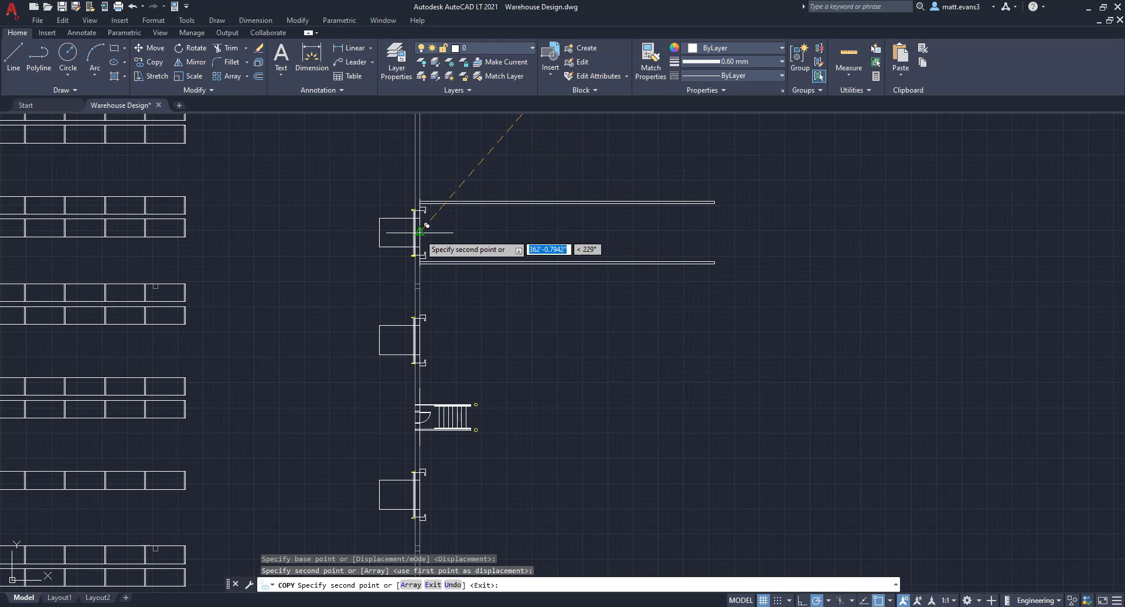
{"action": "left_click", "coordinate": [427, 225]}
{"action": "left_click", "coordinate": [427, 332]}
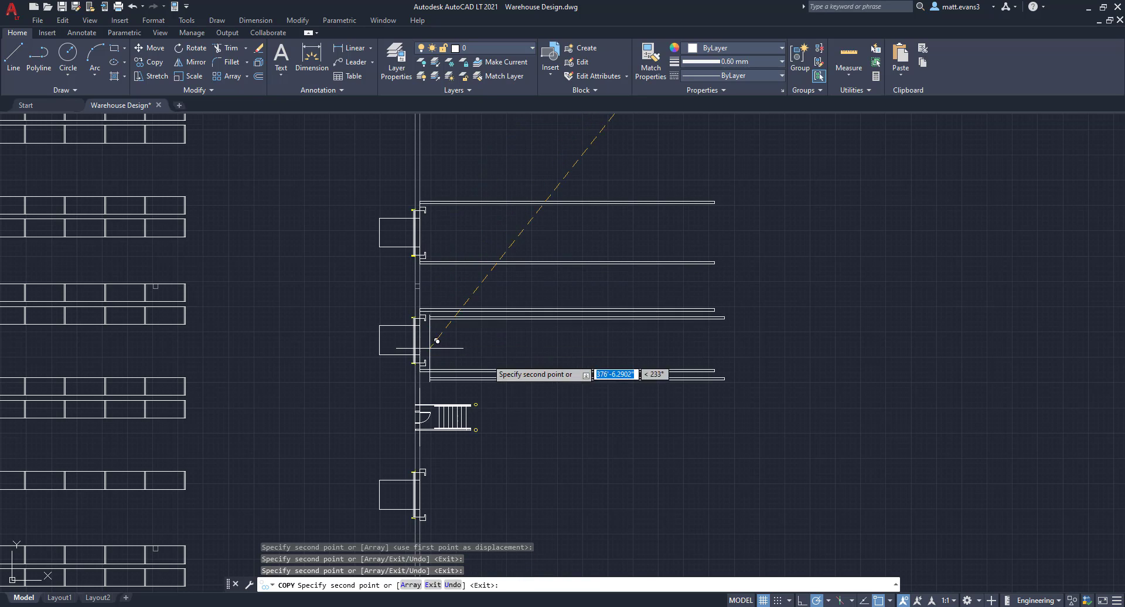
{"action": "middle_click_drag", "start_coordinate": [515, 354], "coordinate": [513, 217]}
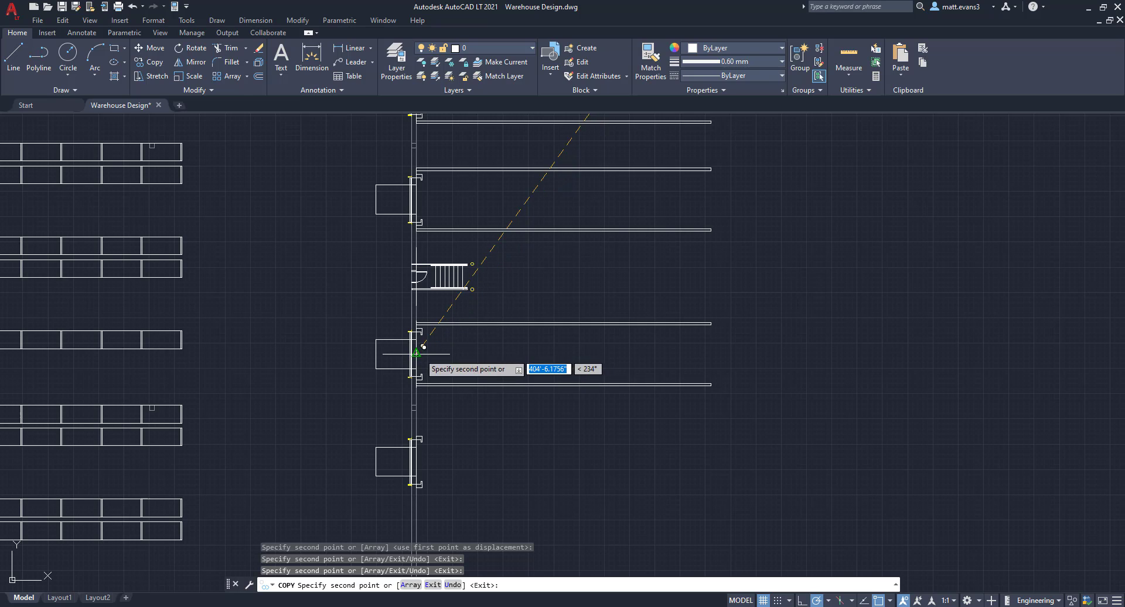
{"action": "scroll", "coordinate": [559, 386], "scroll_direction": "down", "scroll_amount": 2}
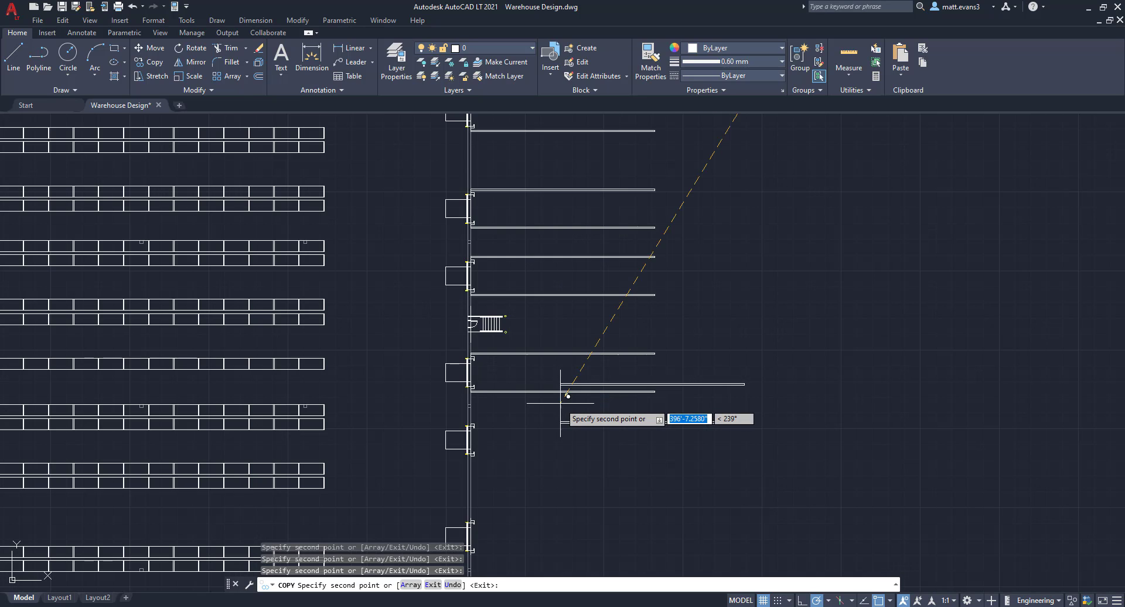
Step: Place copies of the bay outline at the remaining four dock doors down the right wall
{"action": "middle_click_drag", "start_coordinate": [577, 396], "coordinate": [556, 247]}
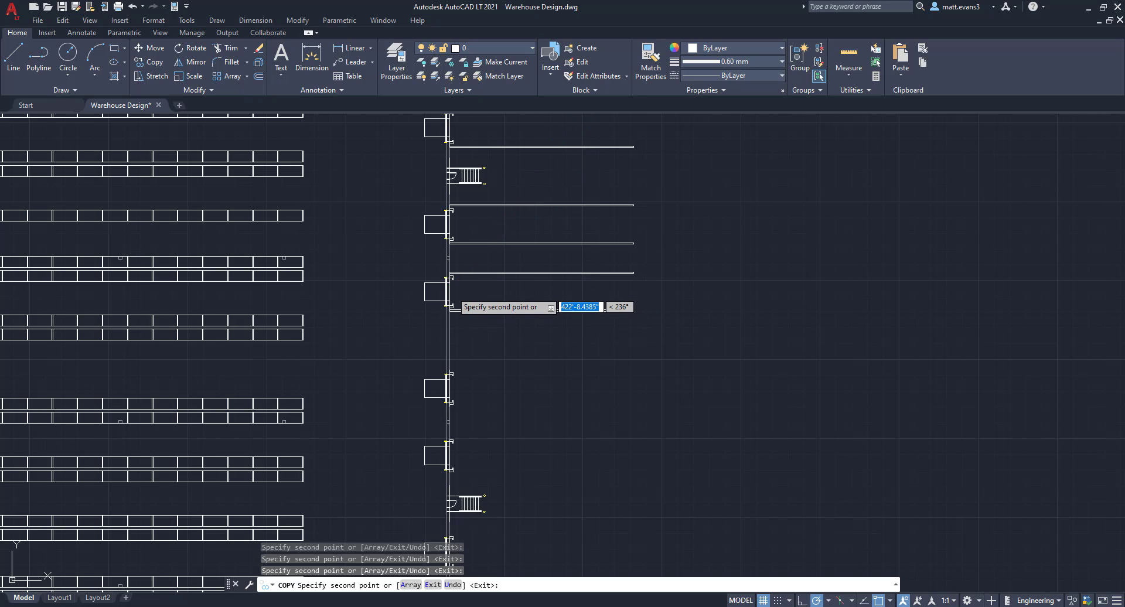
{"action": "middle_click_drag", "start_coordinate": [482, 390], "coordinate": [512, 317]}
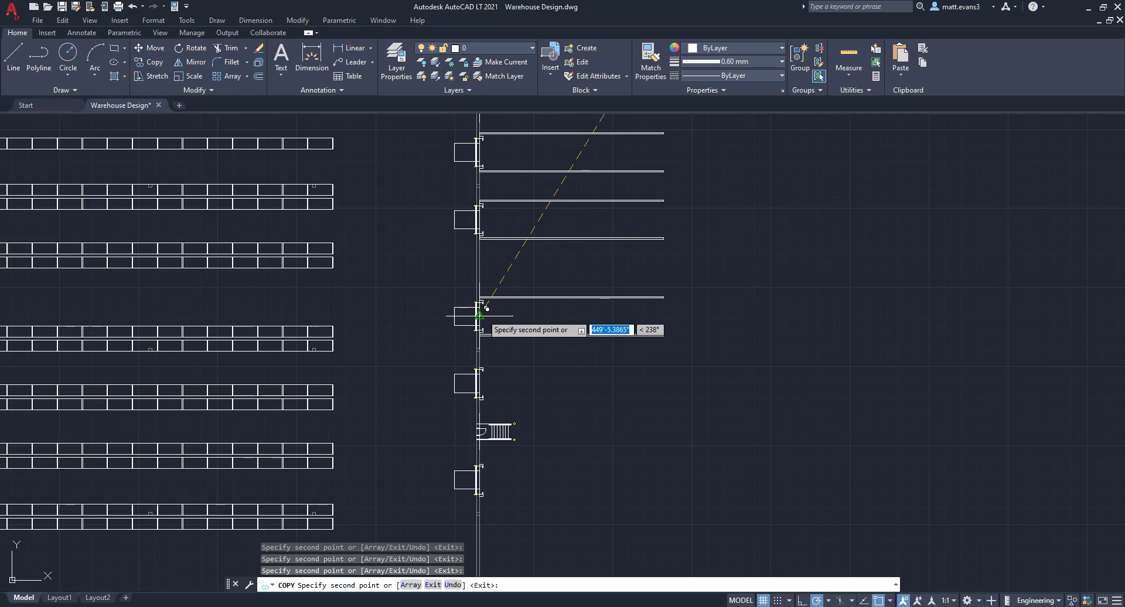
{"action": "left_click", "coordinate": [480, 316]}
{"action": "left_click", "coordinate": [487, 375]}
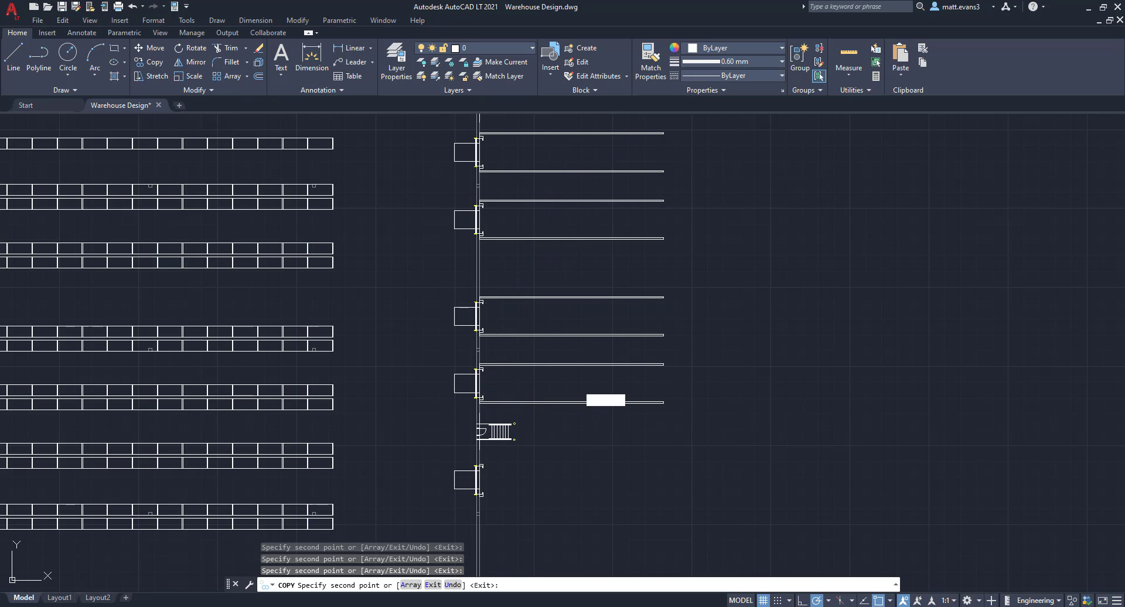
{"action": "scroll", "coordinate": [479, 497], "scroll_direction": "down", "scroll_amount": 6}
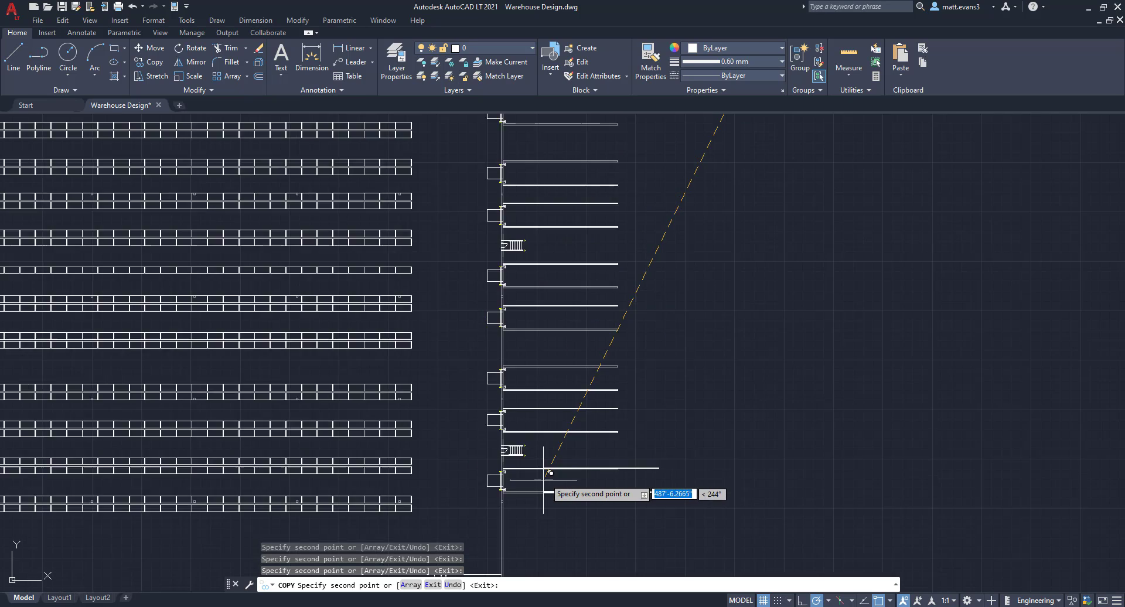
Step: Place one more copy of the bay outline in the empty space left of the warehouse and finish copying
{"action": "middle_click_drag", "start_coordinate": [415, 431], "coordinate": [685, 430]}
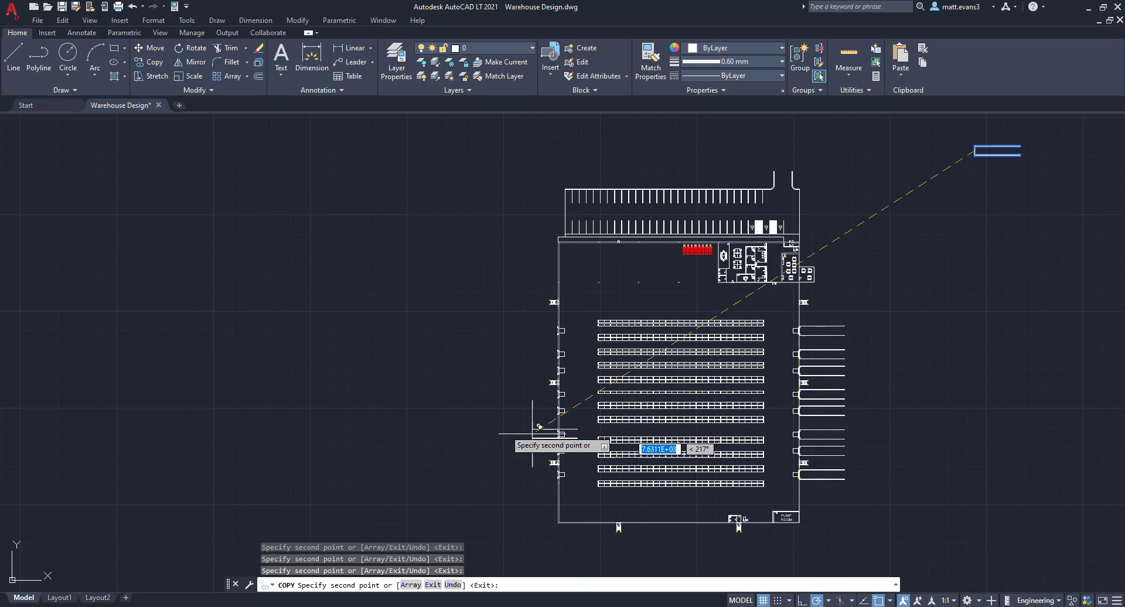
{"action": "left_click", "coordinate": [376, 345]}
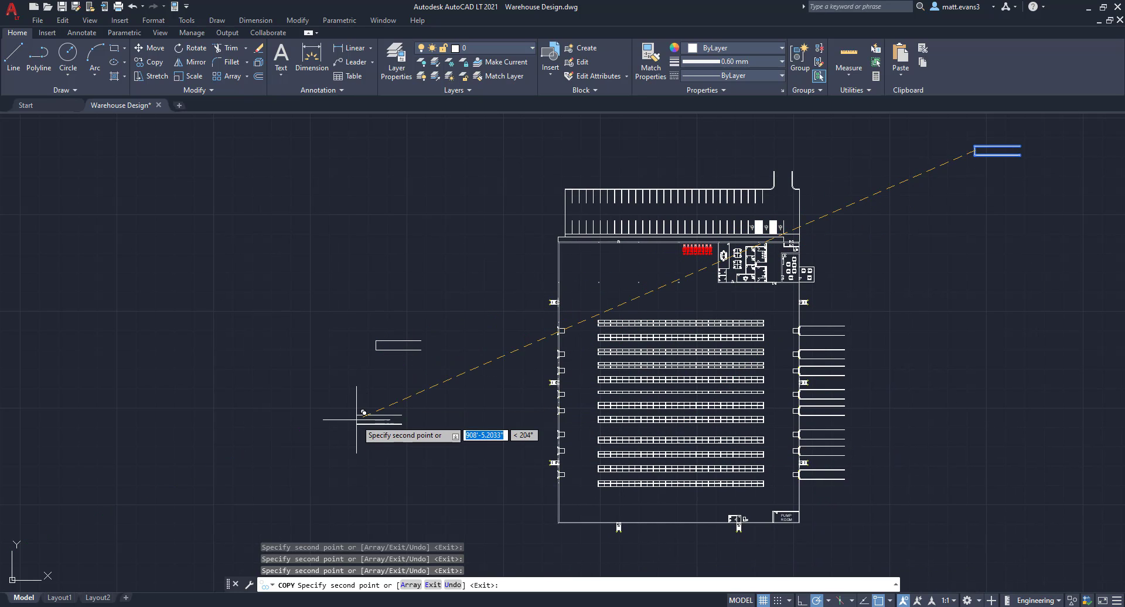
{"action": "key", "text": "Escape"}
Step: Rotate the spare bay outline left of the warehouse by 180 degrees so its closed end faces the building
{"action": "left_click", "coordinate": [345, 324]}
{"action": "left_click", "coordinate": [472, 412]}
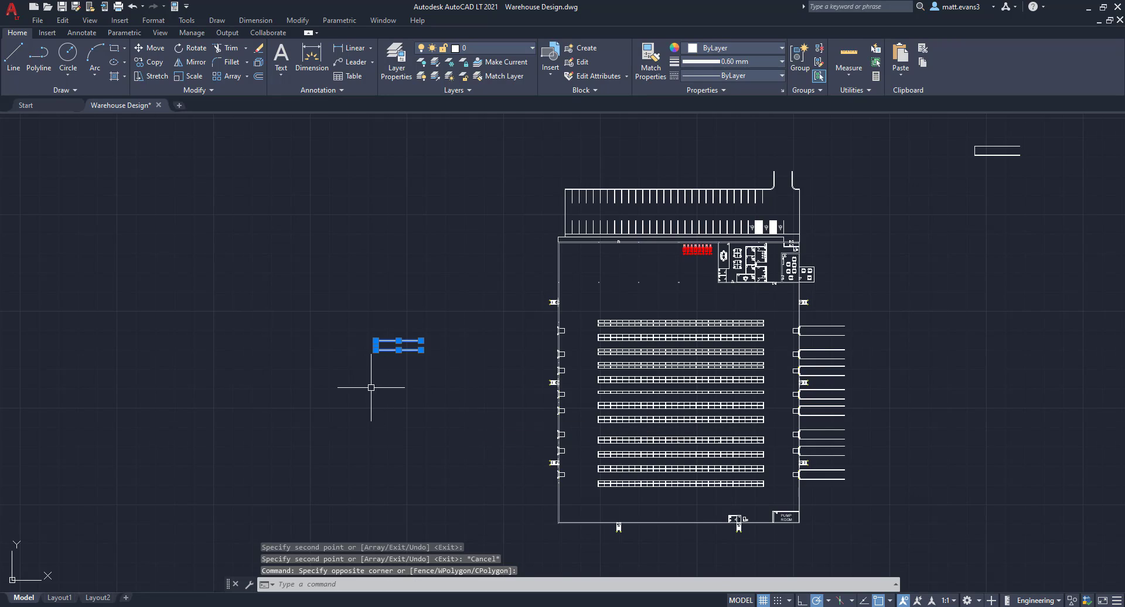
{"action": "right_click", "coordinate": [372, 384]}
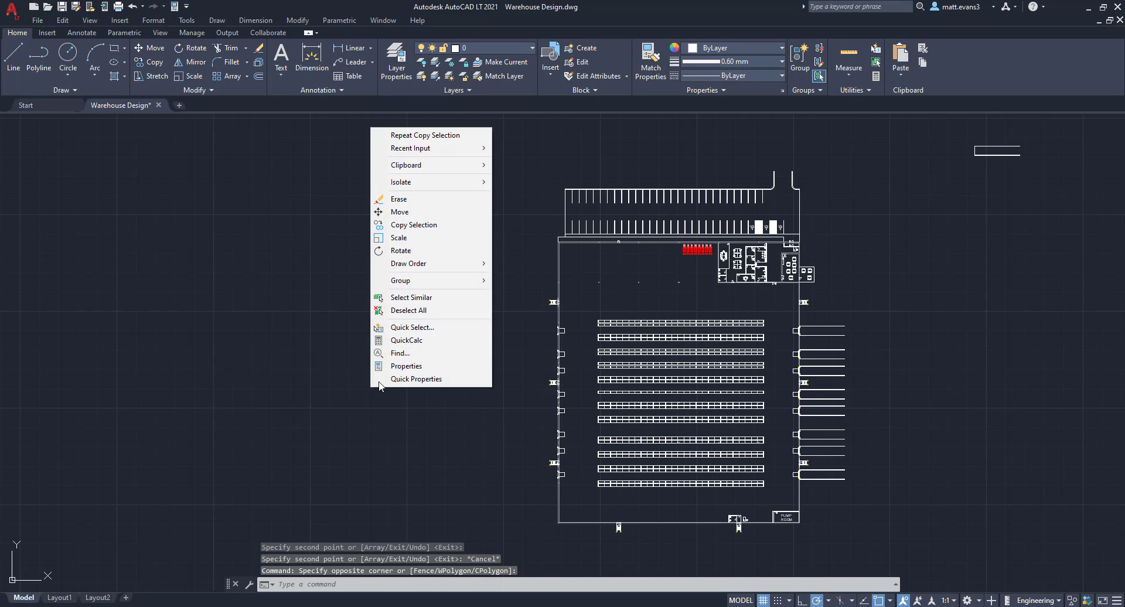
{"action": "left_click", "coordinate": [401, 251]}
{"action": "left_click", "coordinate": [352, 345]}
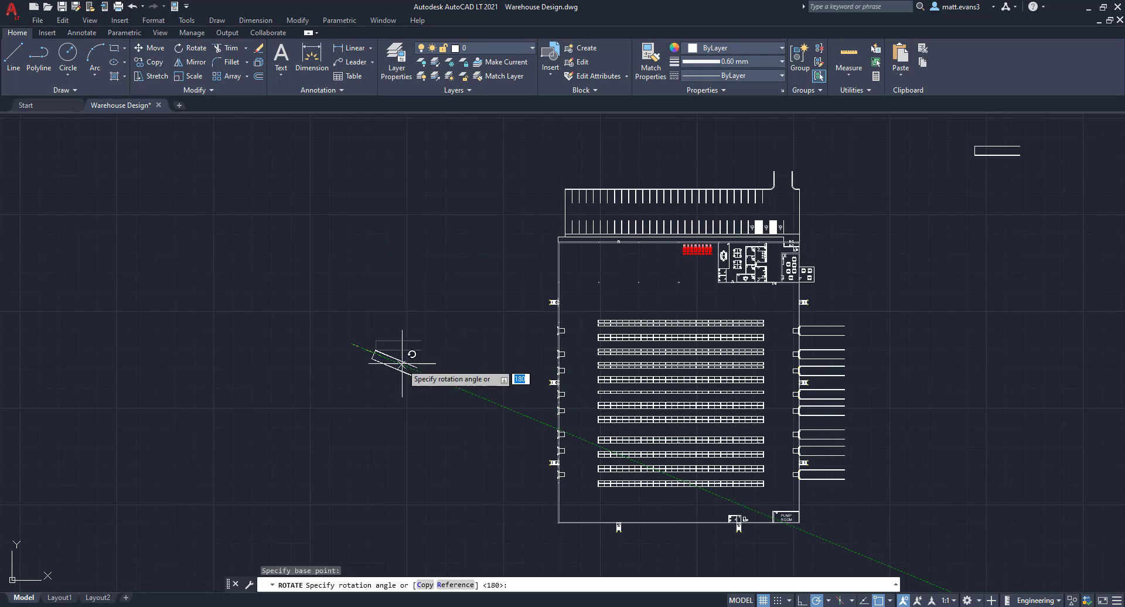
{"action": "left_click", "coordinate": [271, 343]}
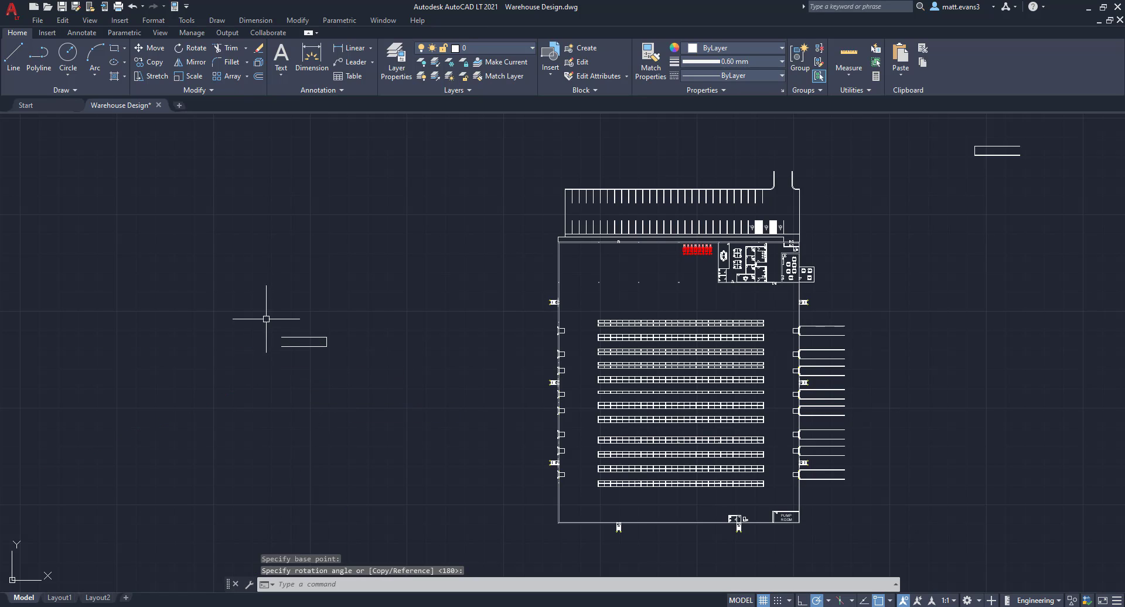
Step: Copy the rotated bay outline from the midpoint of its closed end to the first dock door on the warehouse's left wall
{"action": "left_click", "coordinate": [264, 318]}
{"action": "left_click", "coordinate": [389, 377]}
{"action": "right_click", "coordinate": [360, 376]}
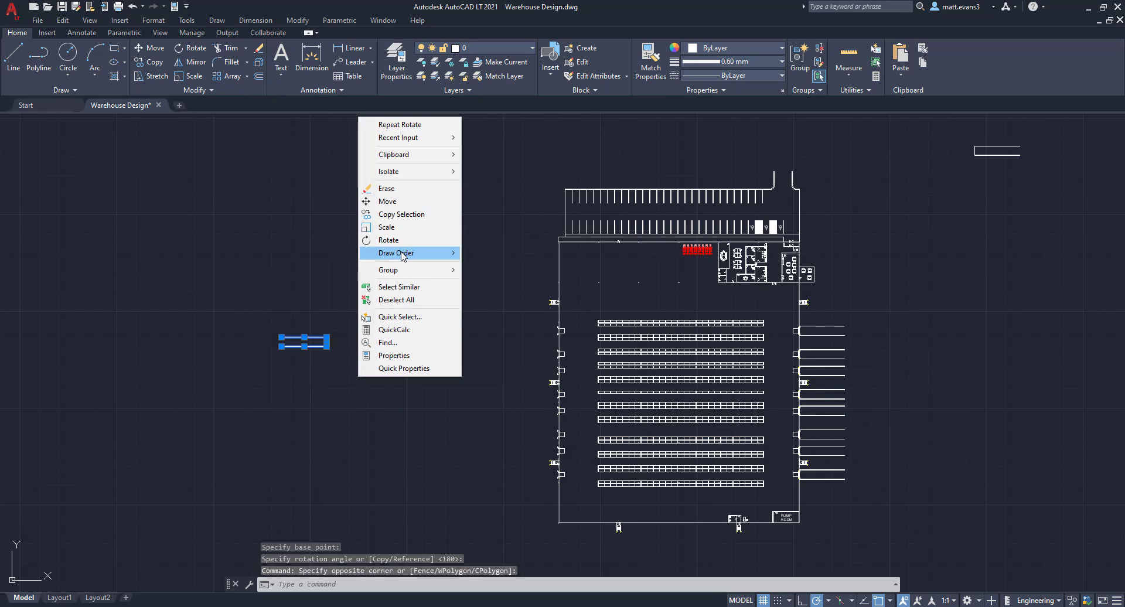
{"action": "left_click", "coordinate": [402, 214]}
{"action": "scroll", "coordinate": [330, 343], "scroll_direction": "up", "scroll_amount": 5}
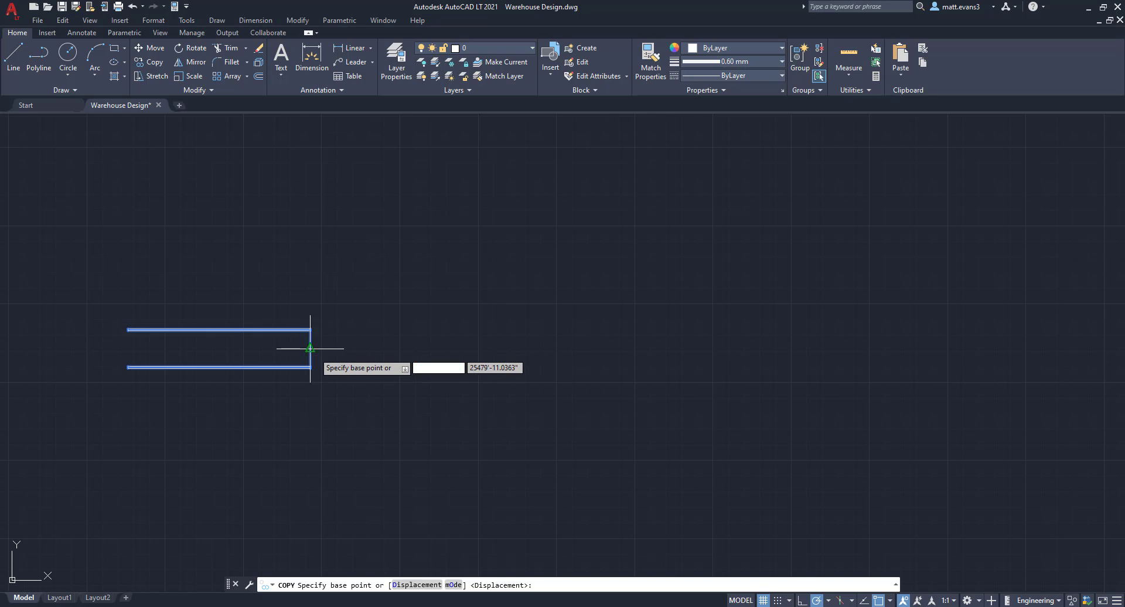
{"action": "left_click", "coordinate": [310, 347]}
{"action": "scroll", "coordinate": [754, 352], "scroll_direction": "down", "scroll_amount": 5}
{"action": "middle_click_drag", "start_coordinate": [854, 332], "coordinate": [715, 351]}
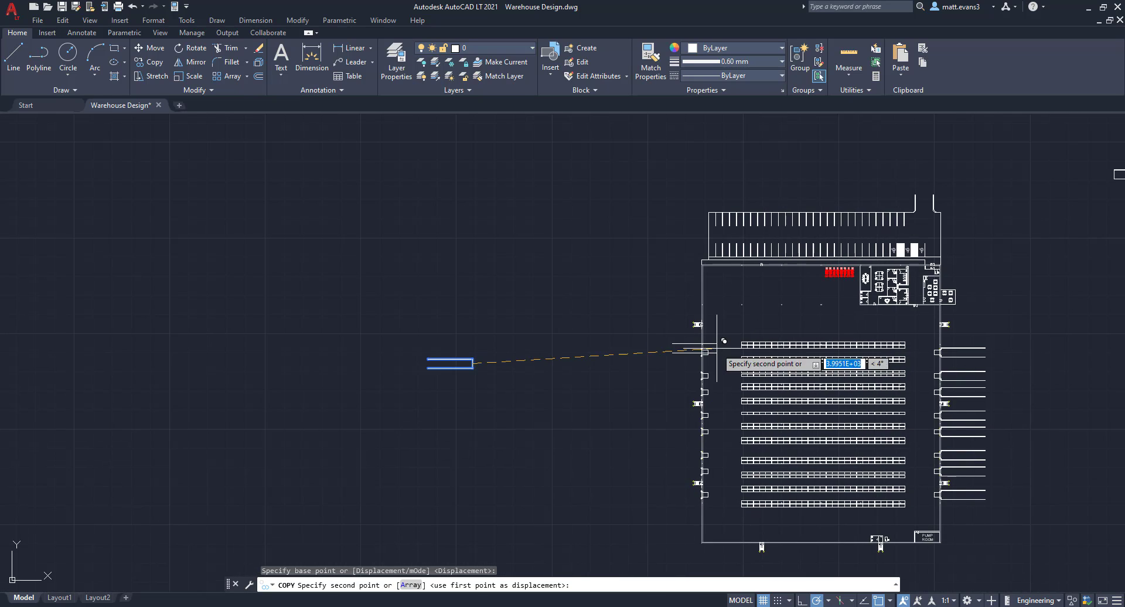
{"action": "scroll", "coordinate": [711, 347], "scroll_direction": "up", "scroll_amount": 8}
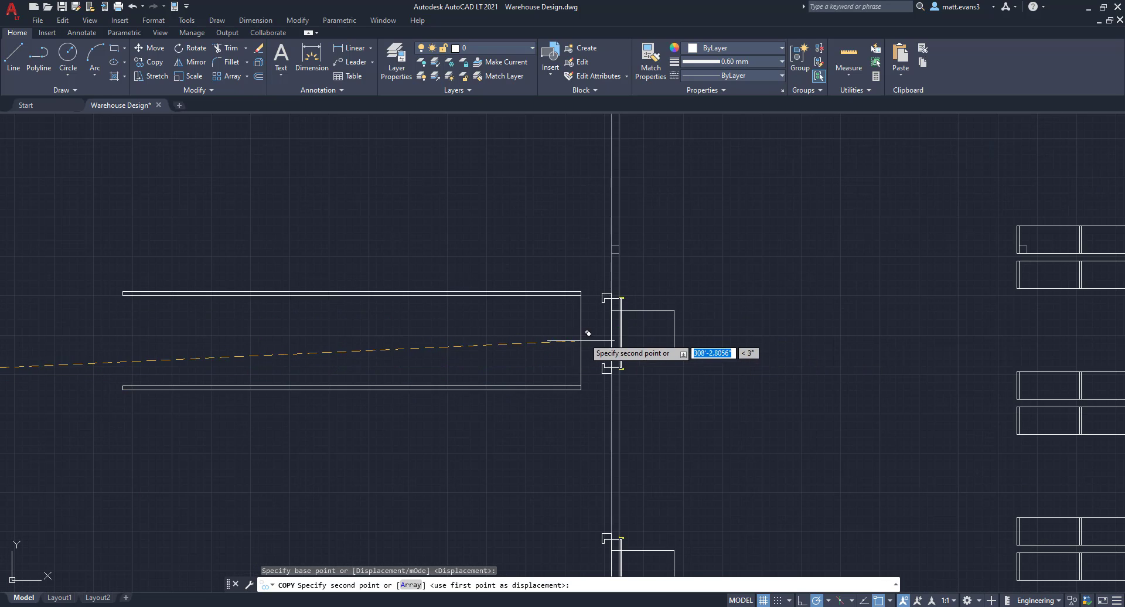
{"action": "left_click", "coordinate": [611, 333]}
Step: Place further copies of the bay outline at the next dock doors down the left wall, continuing past the middle stair door
{"action": "middle_click_drag", "start_coordinate": [603, 454], "coordinate": [632, 287]}
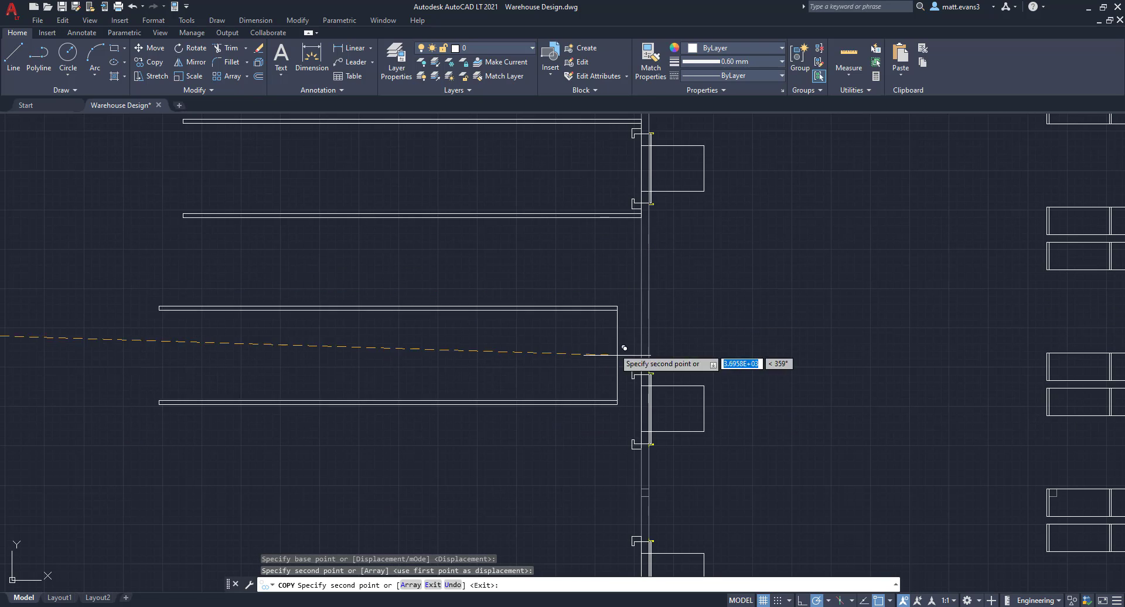
{"action": "left_click", "coordinate": [641, 408]}
{"action": "scroll", "coordinate": [657, 473], "scroll_direction": "down", "scroll_amount": 3}
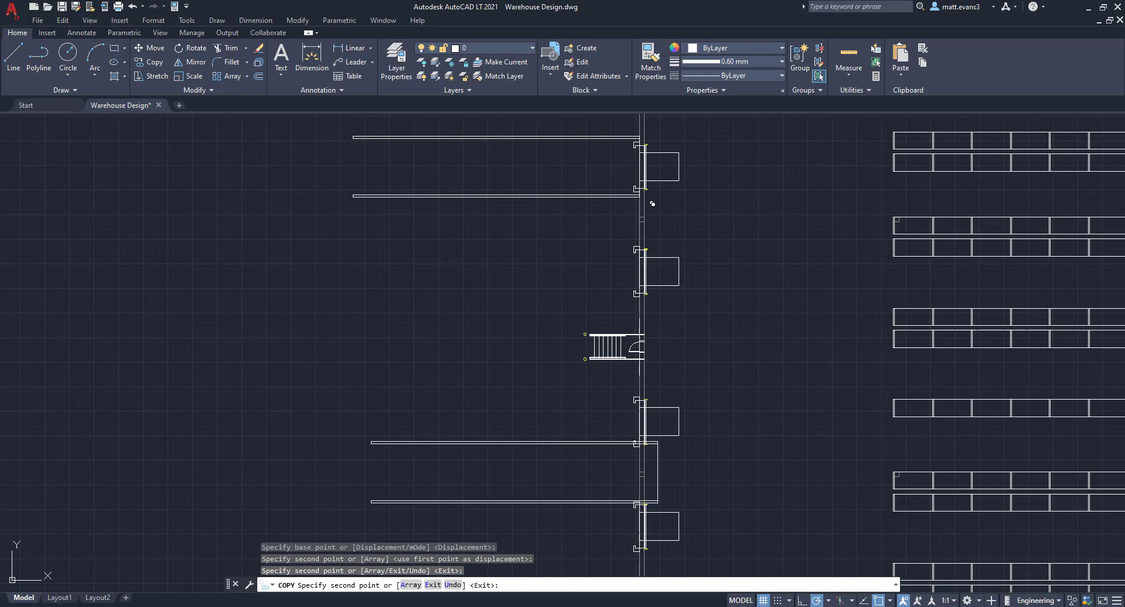
{"action": "left_click", "coordinate": [649, 266]}
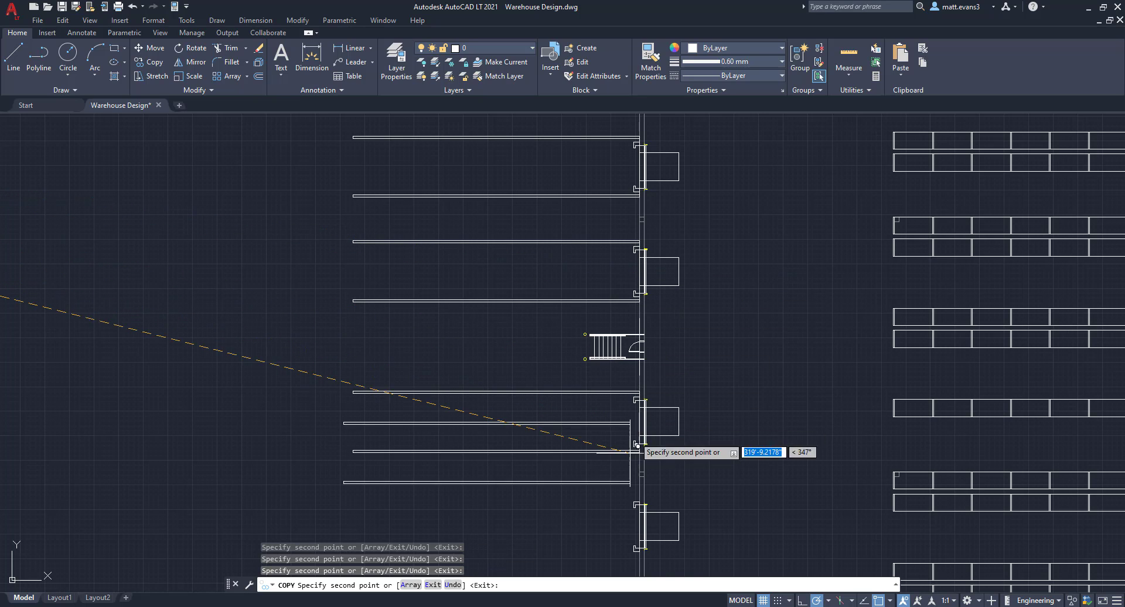
{"action": "left_click", "coordinate": [642, 512]}
{"action": "middle_click_drag", "start_coordinate": [598, 448], "coordinate": [613, 77]}
{"action": "left_click", "coordinate": [662, 299]}
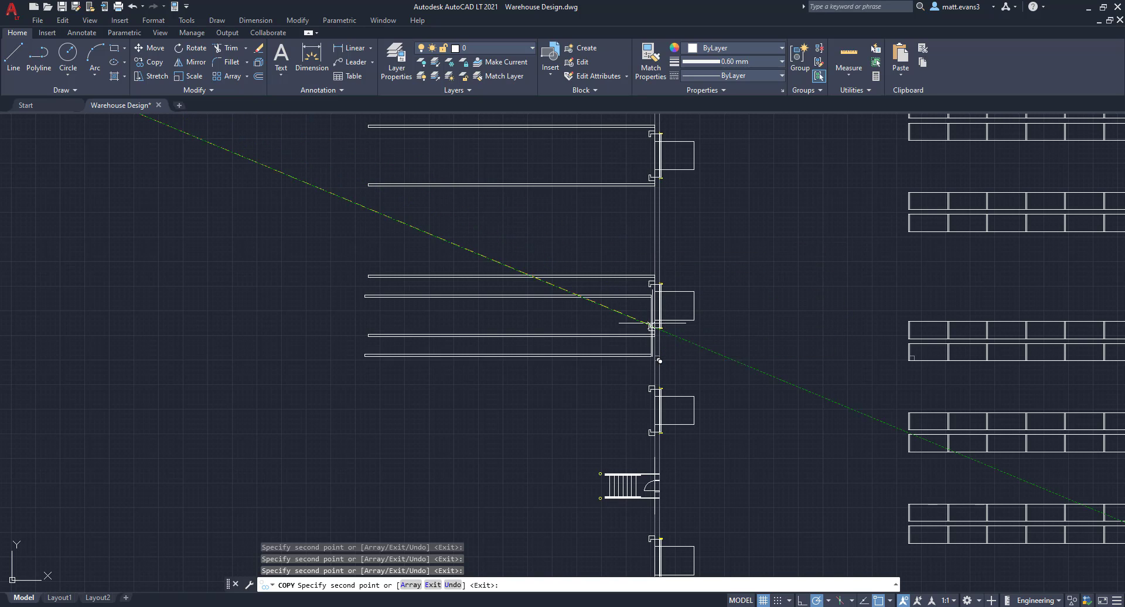
Step: Place copies of the bay outline at the last dock doors down the left wall and finish copying
{"action": "middle_click_drag", "start_coordinate": [647, 426], "coordinate": [585, 156]}
{"action": "scroll", "coordinate": [585, 156], "scroll_direction": "down", "scroll_amount": 2}
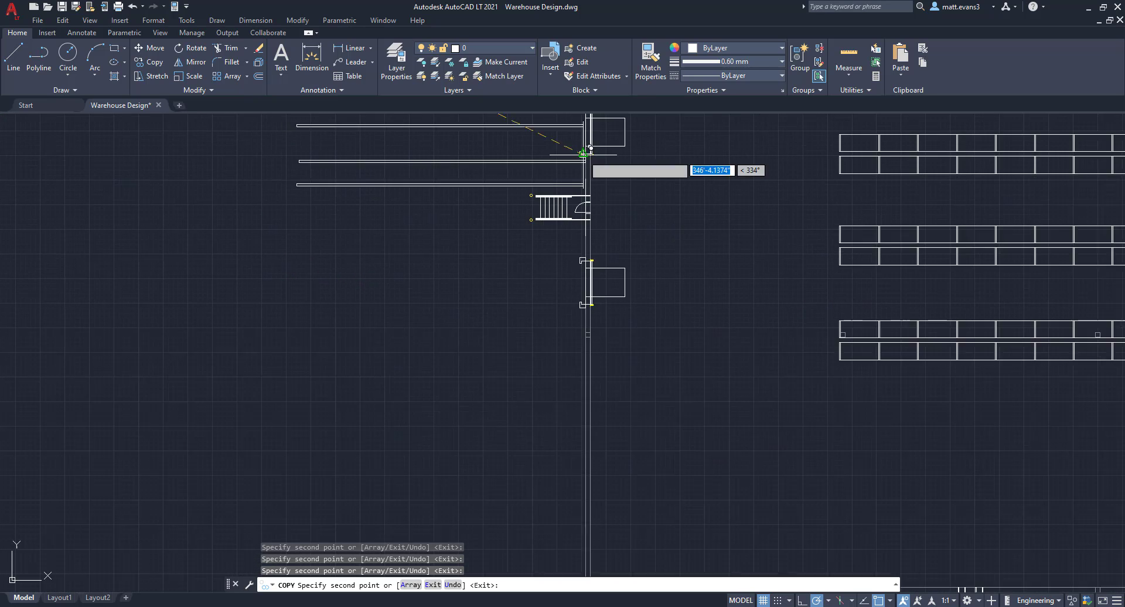
{"action": "left_click", "coordinate": [585, 234]}
{"action": "scroll", "coordinate": [418, 289], "scroll_direction": "down", "scroll_amount": 5}
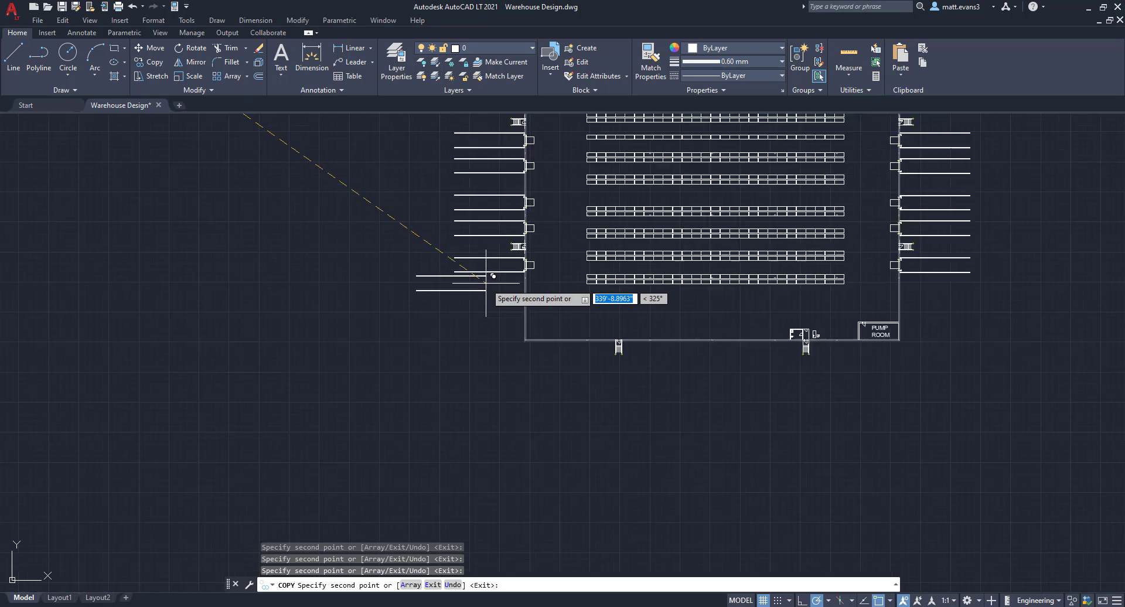
{"action": "key", "text": "Escape"}
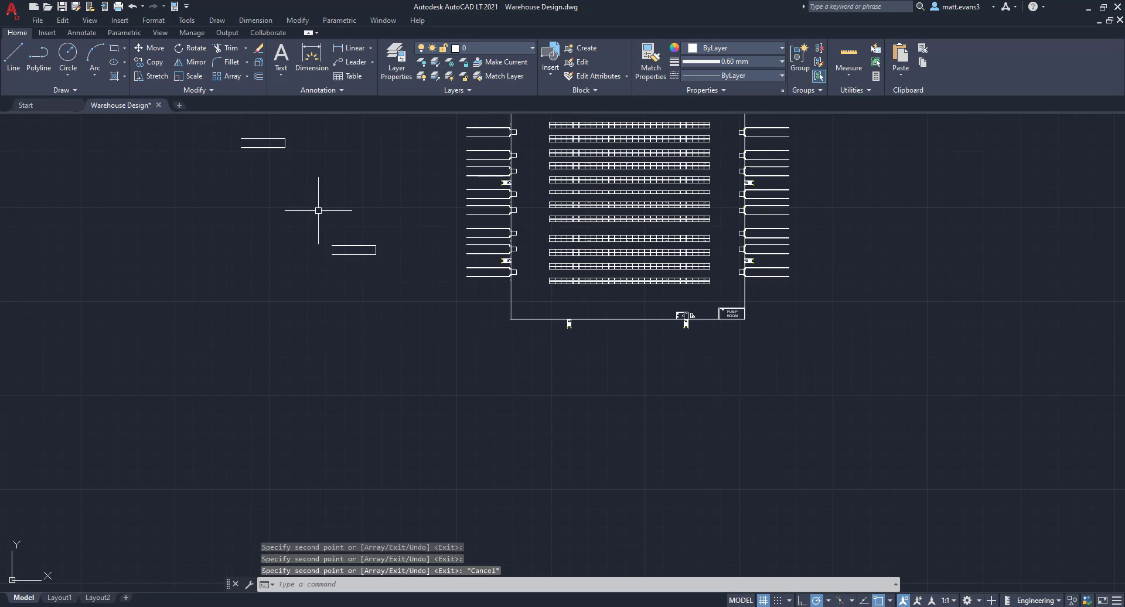
Step: Delete the two spare bay outlines in the empty space left of the warehouse
{"action": "left_click", "coordinate": [318, 209]}
{"action": "left_click", "coordinate": [411, 301]}
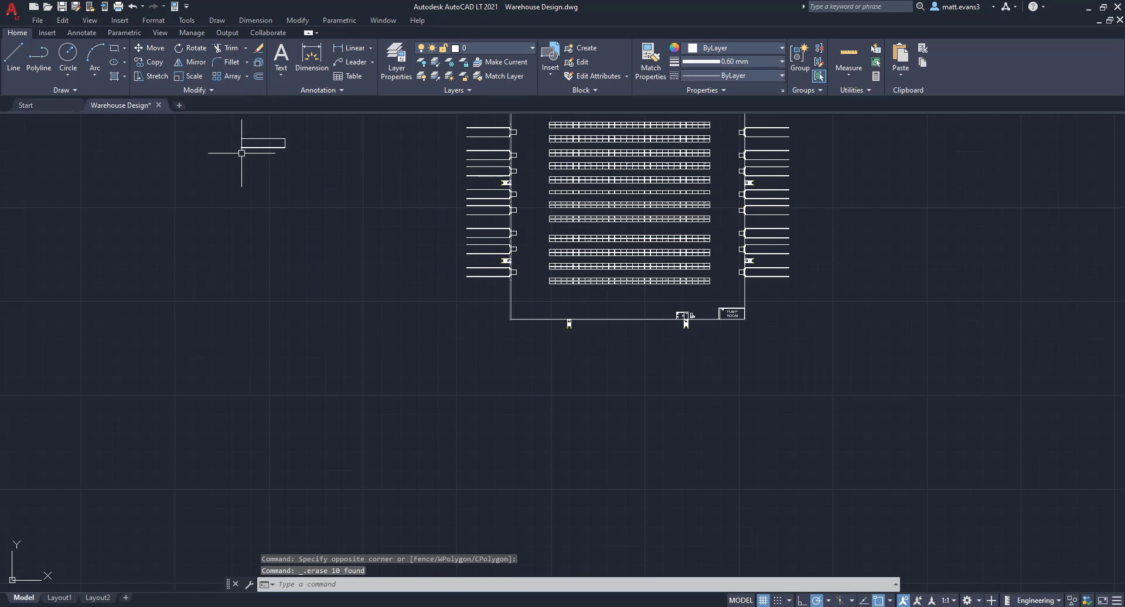
{"action": "left_click", "coordinate": [231, 126]}
{"action": "left_click", "coordinate": [385, 231]}
{"action": "key", "text": "Delete"}
{"action": "scroll", "coordinate": [459, 237], "scroll_direction": "down", "scroll_amount": 3}
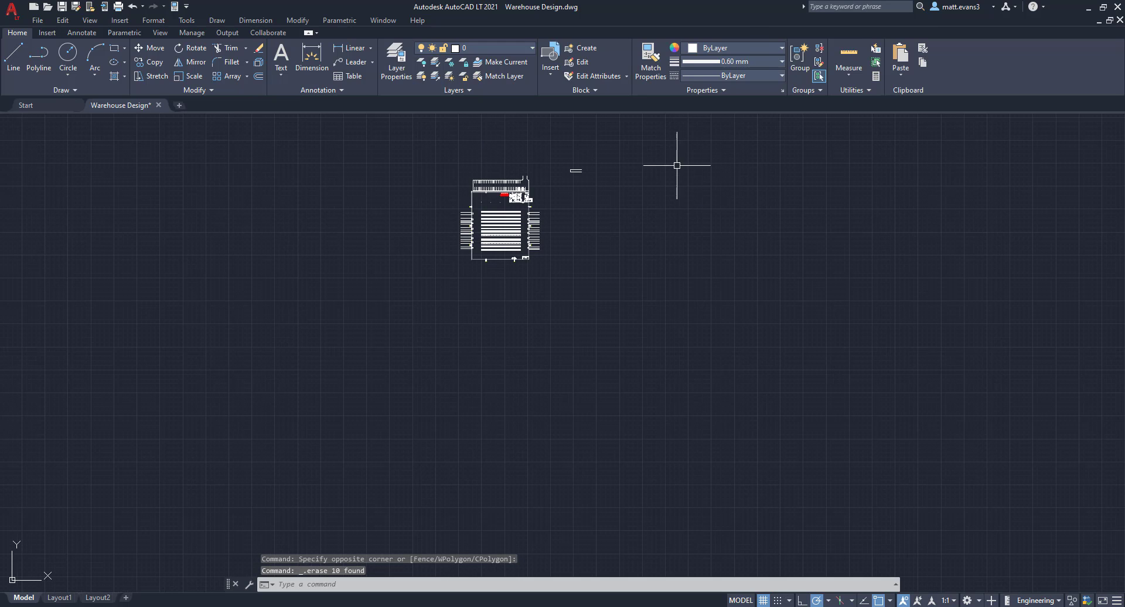
{"action": "scroll", "coordinate": [514, 176], "scroll_direction": "up", "scroll_amount": 4}
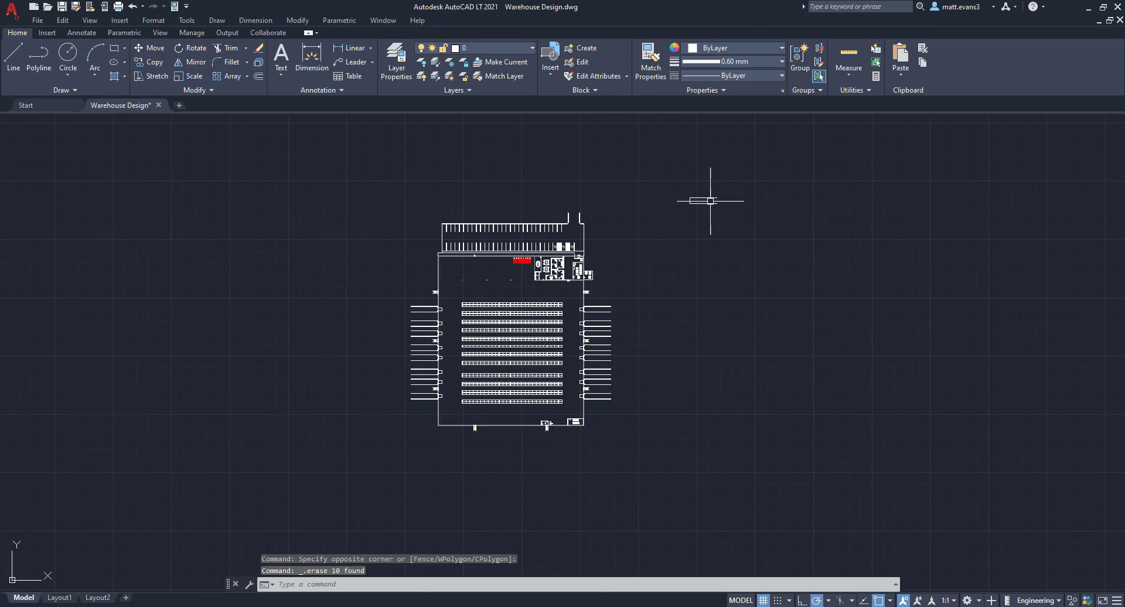
{"action": "scroll", "coordinate": [460, 357], "scroll_direction": "up", "scroll_amount": 4}
{"action": "scroll", "coordinate": [460, 349], "scroll_direction": "down", "scroll_amount": 2}
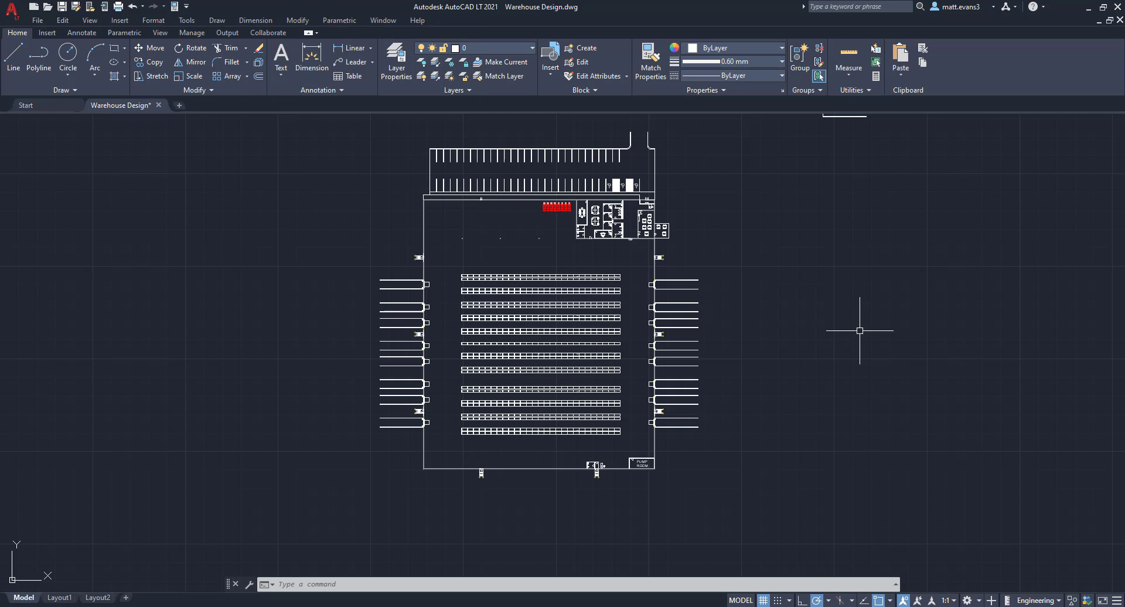
{"action": "middle_click_drag", "start_coordinate": [876, 268], "coordinate": [864, 304]}
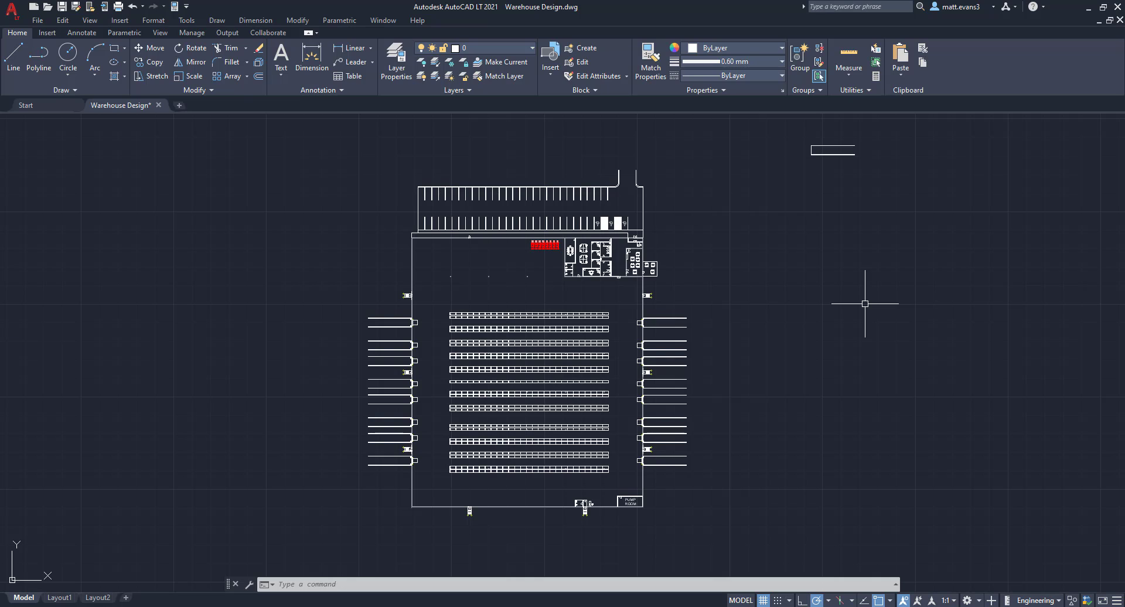
{"action": "scroll", "coordinate": [660, 295], "scroll_direction": "up", "scroll_amount": 4}
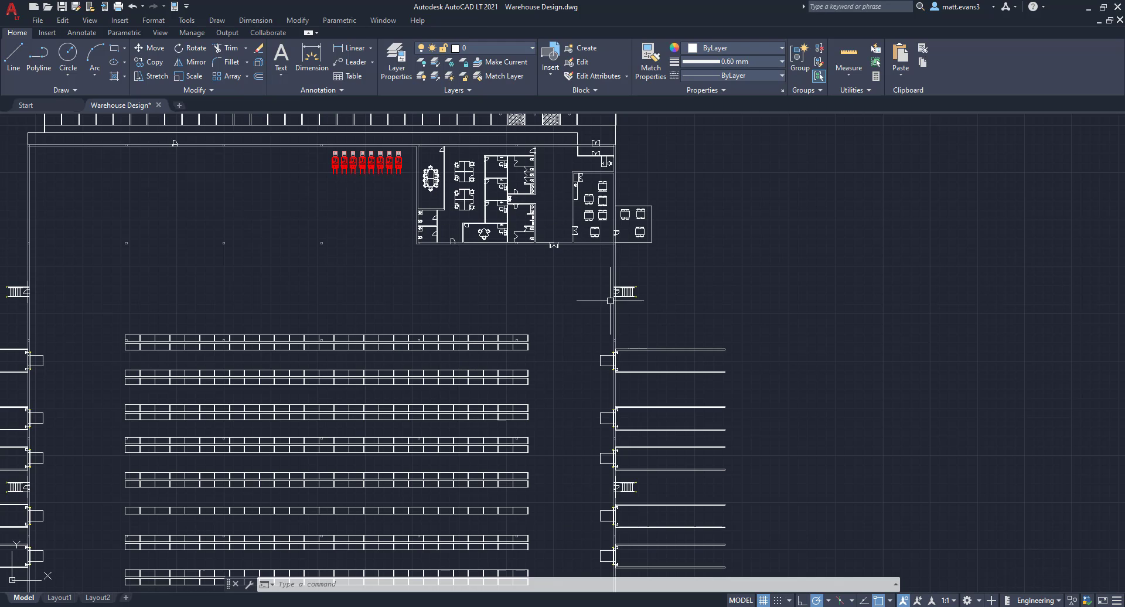
{"action": "mouse_move", "coordinate": [753, 269]}
{"action": "middle_mouse_down"}
{"action": "mouse_move", "coordinate": [774, 278]}
{"action": "mouse_move", "coordinate": [605, 432]}
{"action": "middle_mouse_up"}
{"action": "scroll", "coordinate": [767, 294], "scroll_direction": "down", "scroll_amount": 2}
{"action": "middle_click_drag", "start_coordinate": [820, 289], "coordinate": [771, 328]}
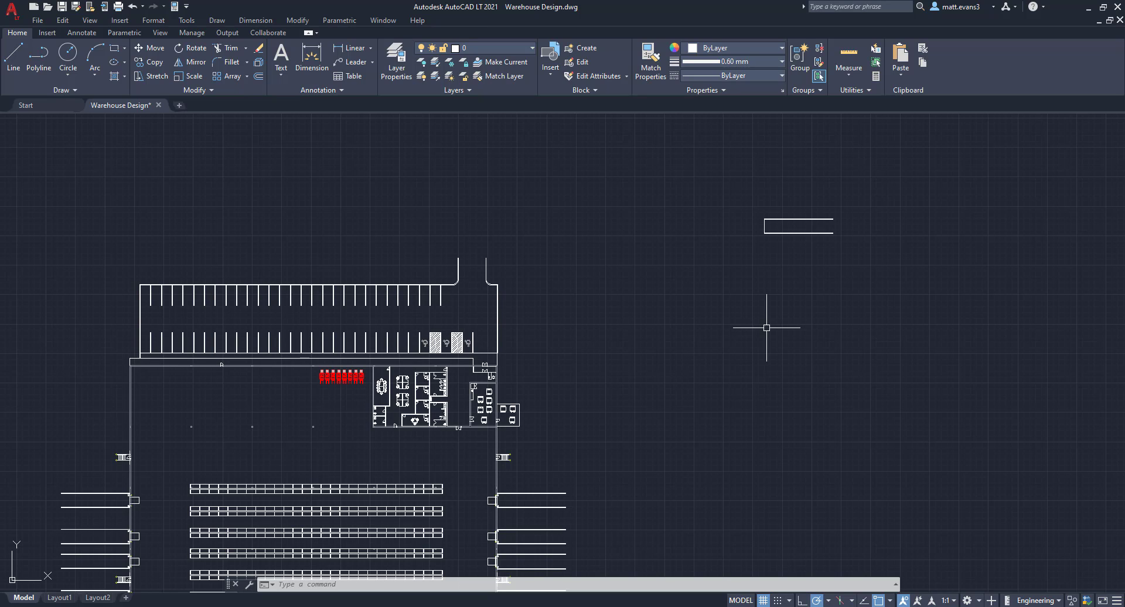
{"action": "left_click", "coordinate": [734, 197]}
{"action": "left_click", "coordinate": [733, 176]}
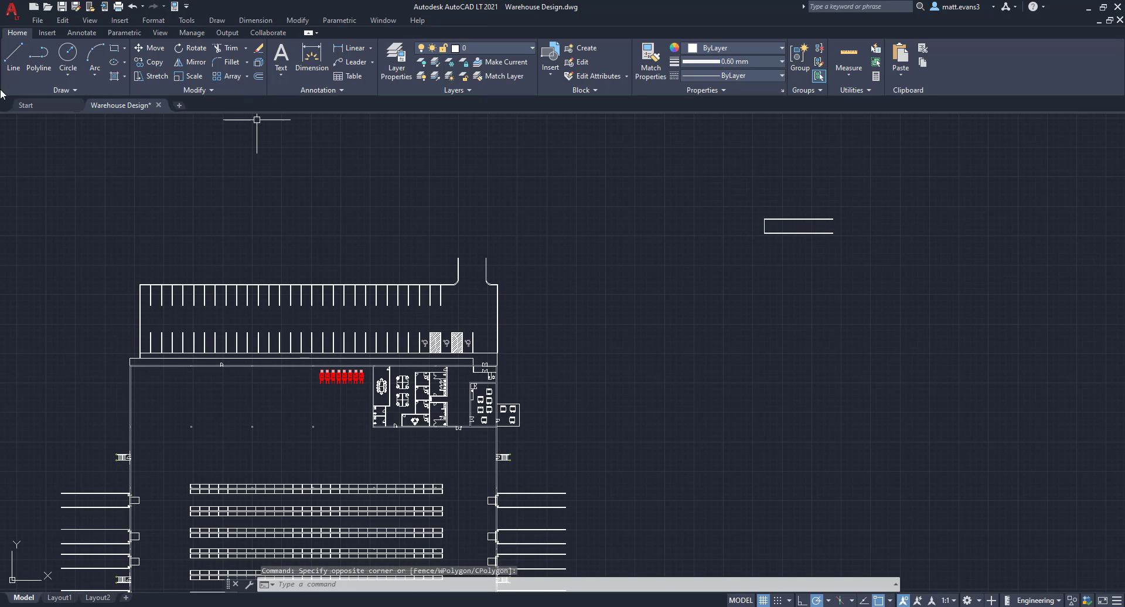
Step: Draw a line across the open end of the spare bay outline at the upper right of the warehouse, closing it into a rectangle
{"action": "left_click", "coordinate": [13, 59]}
{"action": "scroll", "coordinate": [835, 221], "scroll_direction": "up", "scroll_amount": 2}
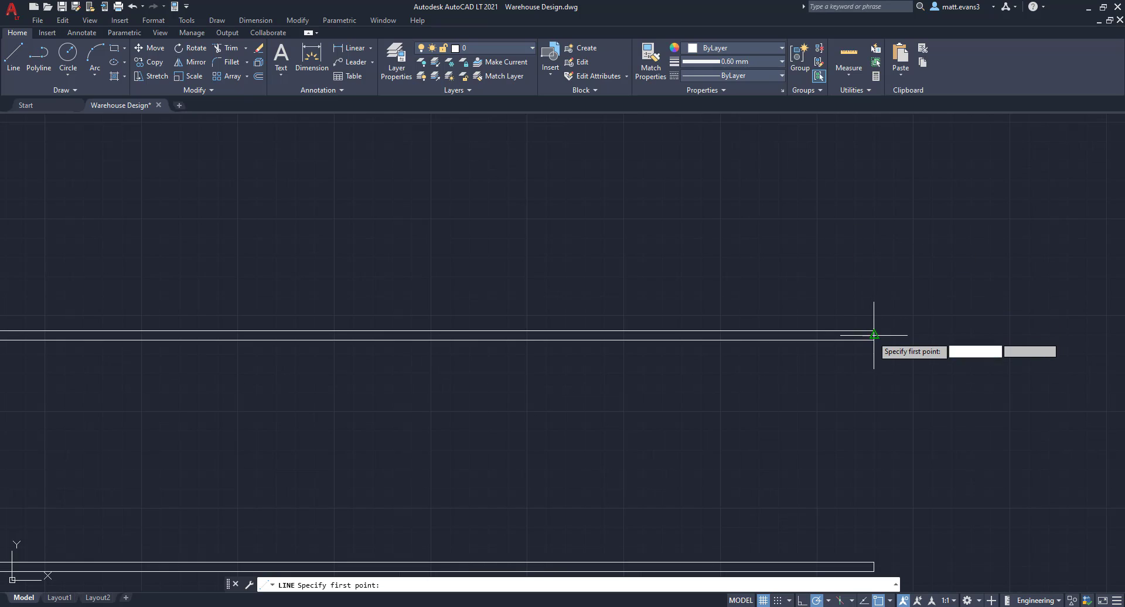
{"action": "left_click", "coordinate": [874, 340]}
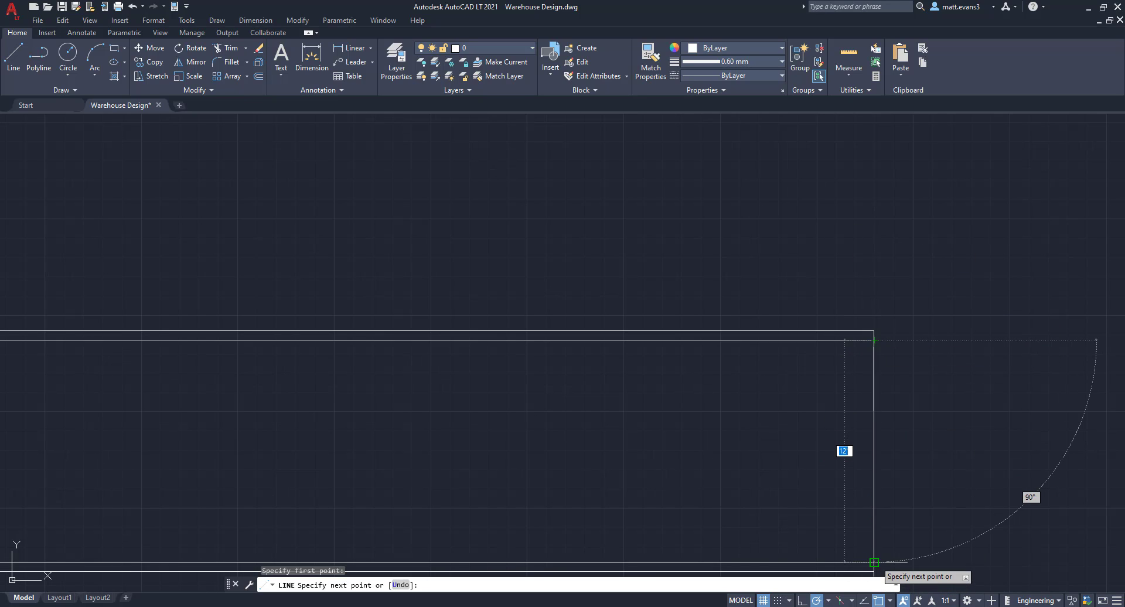
{"action": "key", "text": "Escape"}
{"action": "scroll", "coordinate": [873, 551], "scroll_direction": "down", "scroll_amount": 5}
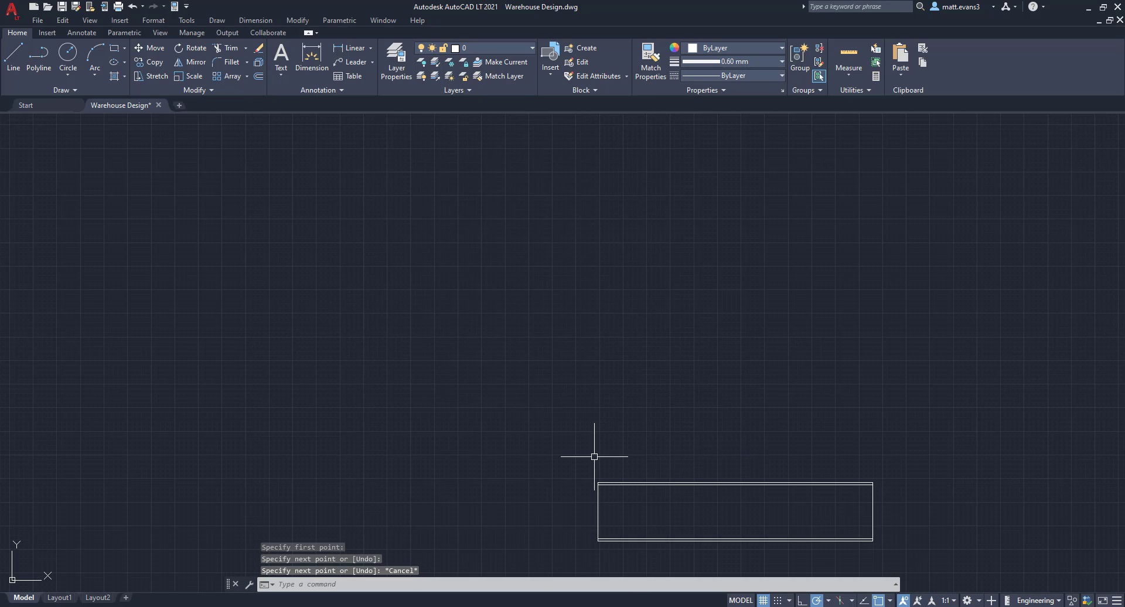
Step: Copy the closed bay outline from its building-side end to the wall at the uppermost stair door on the right wall
{"action": "left_click", "coordinate": [541, 443]}
{"action": "left_click", "coordinate": [937, 563]}
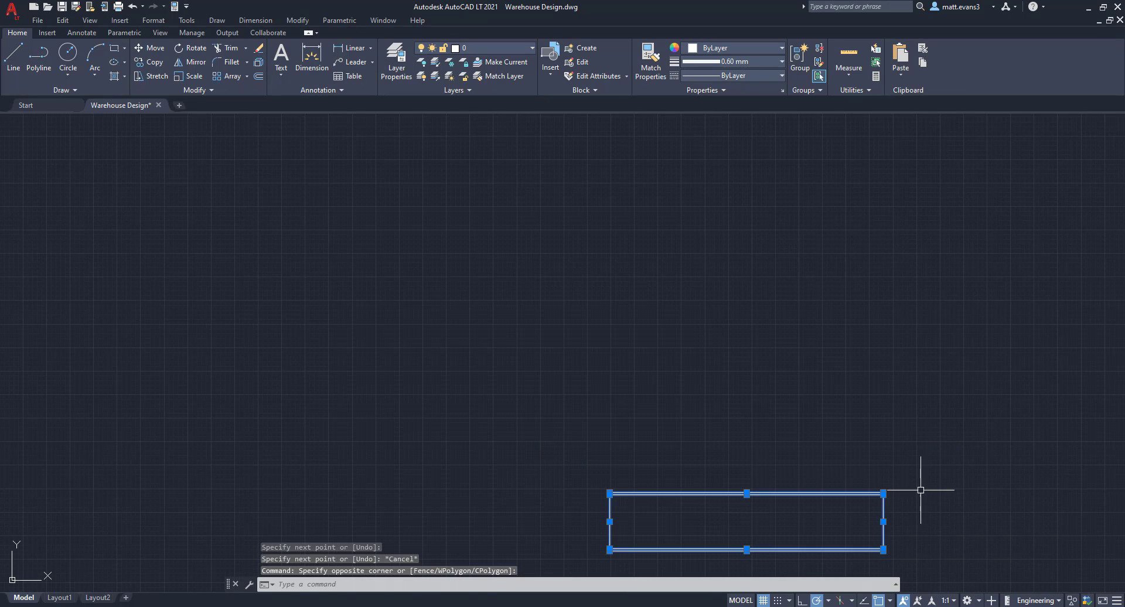
{"action": "middle_click_drag", "start_coordinate": [922, 490], "coordinate": [638, 334]}
{"action": "right_click", "coordinate": [639, 334]}
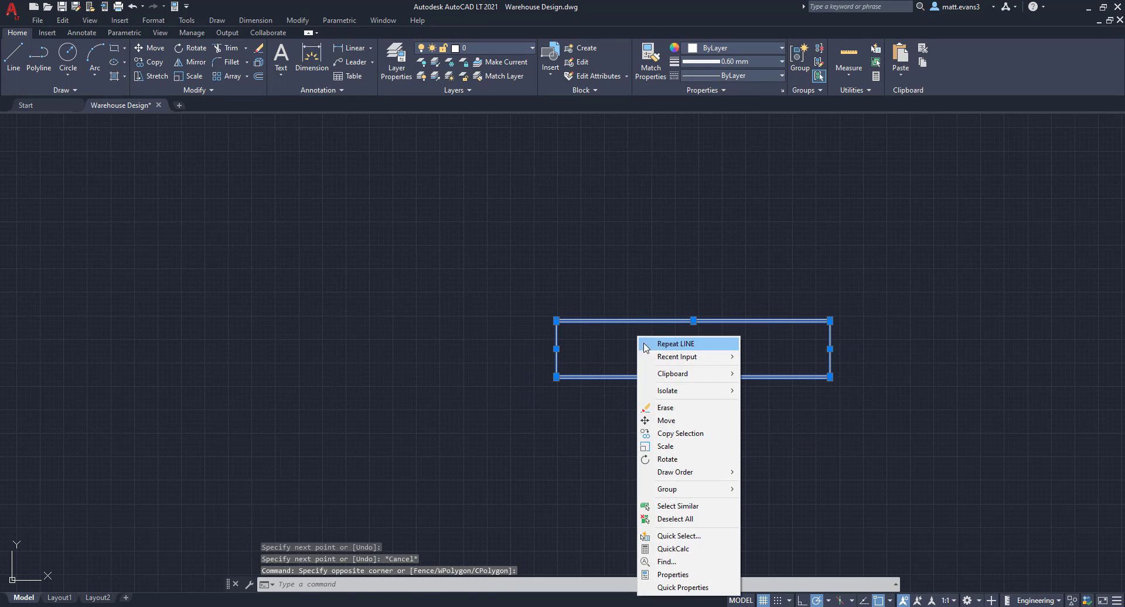
{"action": "left_click", "coordinate": [681, 434]}
{"action": "left_click", "coordinate": [556, 321]}
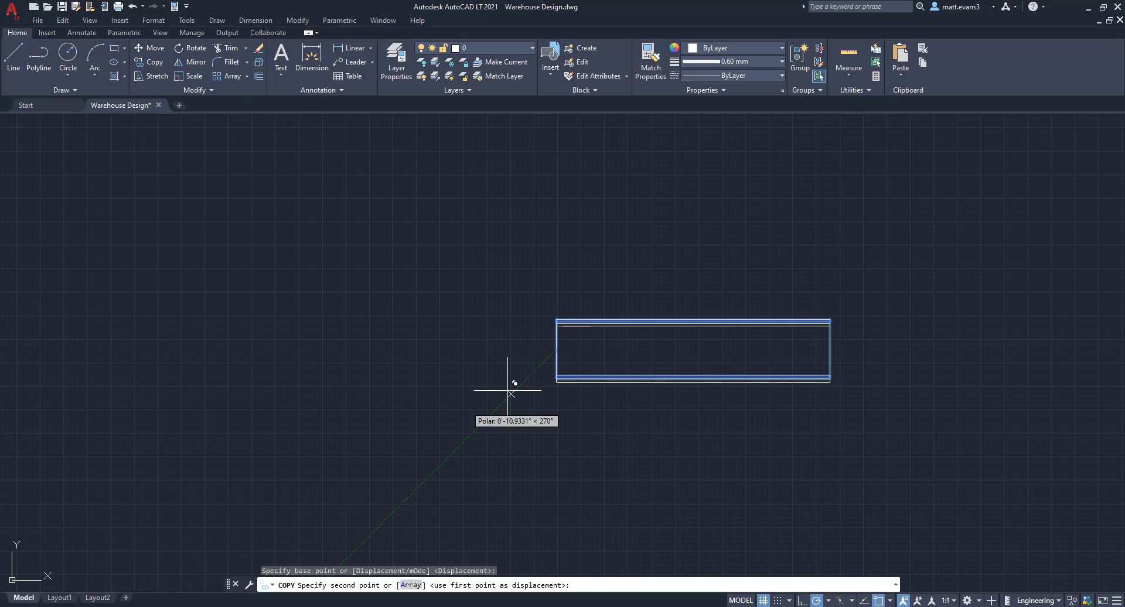
{"action": "scroll", "coordinate": [443, 408], "scroll_direction": "down", "scroll_amount": 5}
{"action": "middle_click_drag", "start_coordinate": [426, 417], "coordinate": [603, 243]}
{"action": "scroll", "coordinate": [389, 443], "scroll_direction": "up", "scroll_amount": 12}
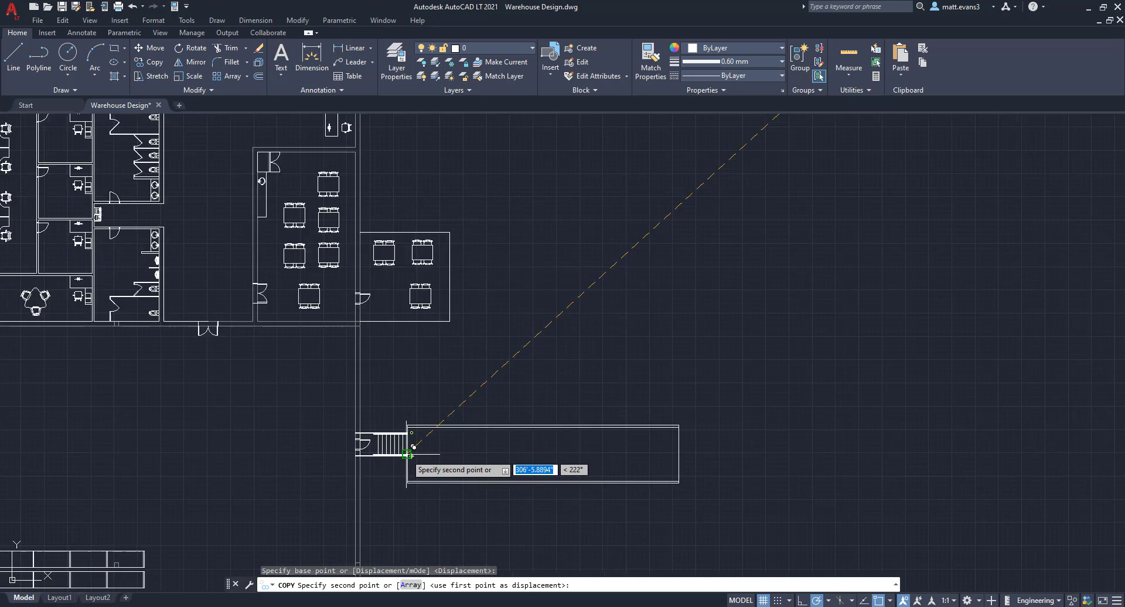
{"action": "left_click", "coordinate": [221, 403]}
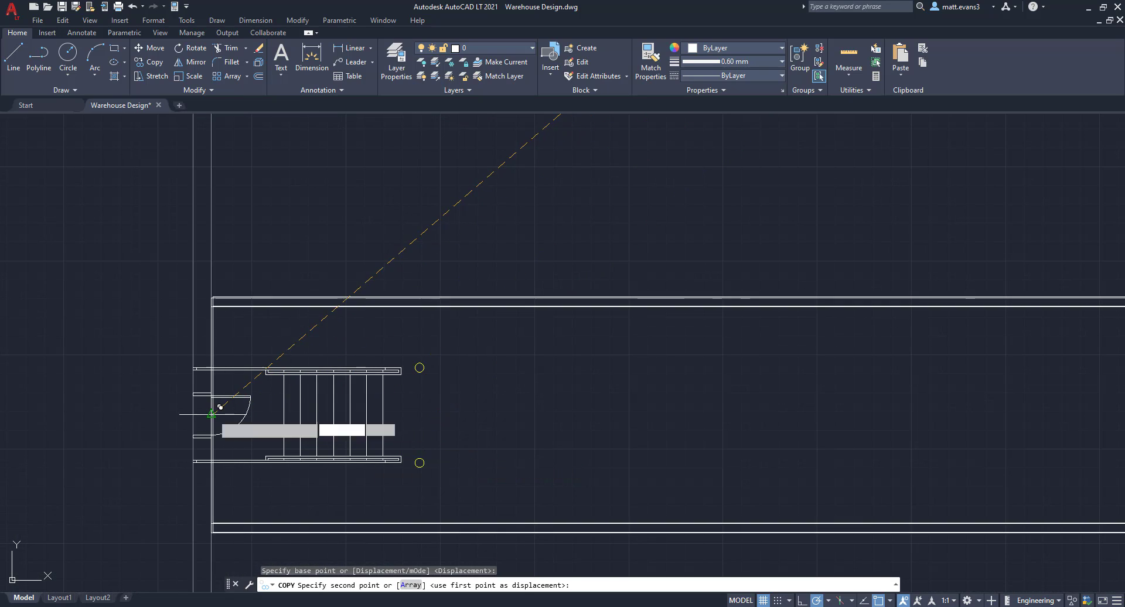
Step: Place two more copies of the closed bay outline at the middle and lower stair doors on the right wall
{"action": "scroll", "coordinate": [351, 419], "scroll_direction": "down", "scroll_amount": 8}
{"action": "middle_click_drag", "start_coordinate": [405, 413], "coordinate": [435, 155]}
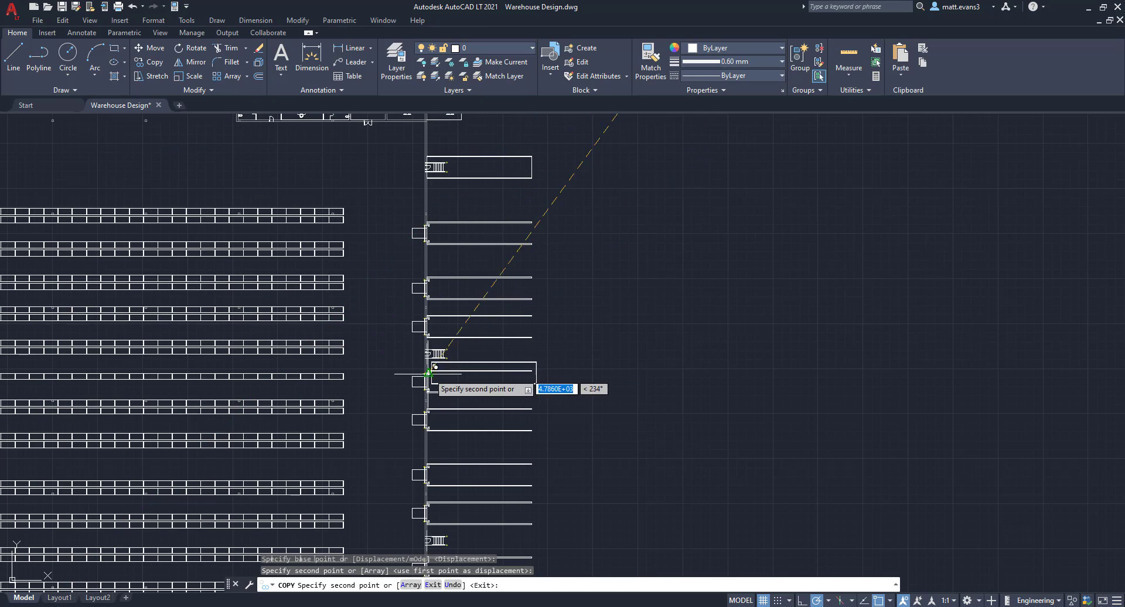
{"action": "scroll", "coordinate": [426, 353], "scroll_direction": "up", "scroll_amount": 8}
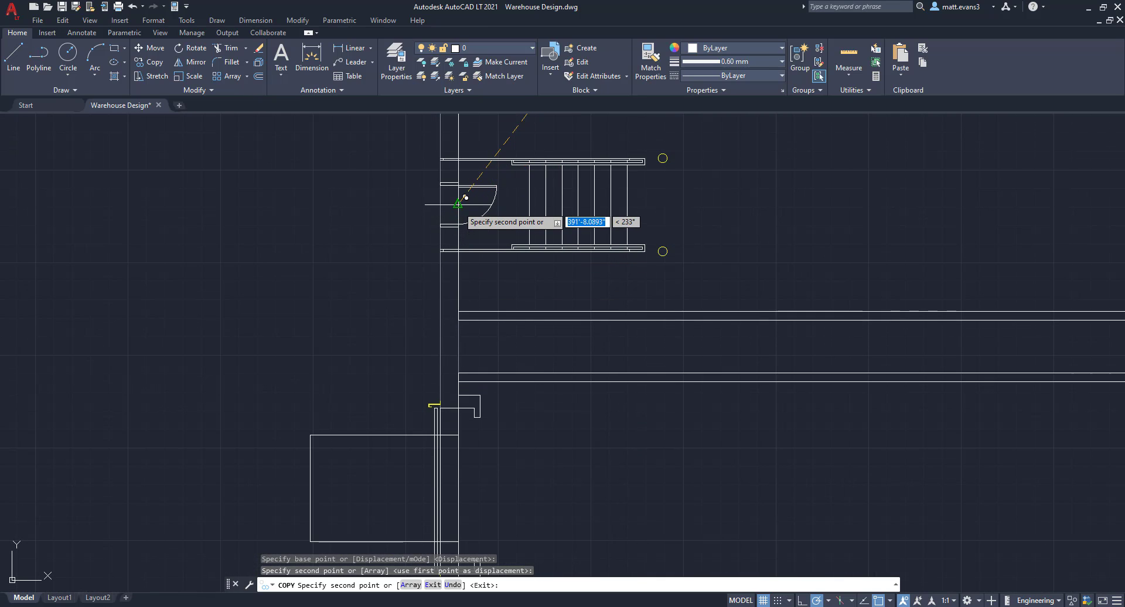
{"action": "left_click", "coordinate": [473, 276]}
{"action": "scroll", "coordinate": [473, 281], "scroll_direction": "down", "scroll_amount": 6}
{"action": "middle_click_drag", "start_coordinate": [520, 394], "coordinate": [524, 231]}
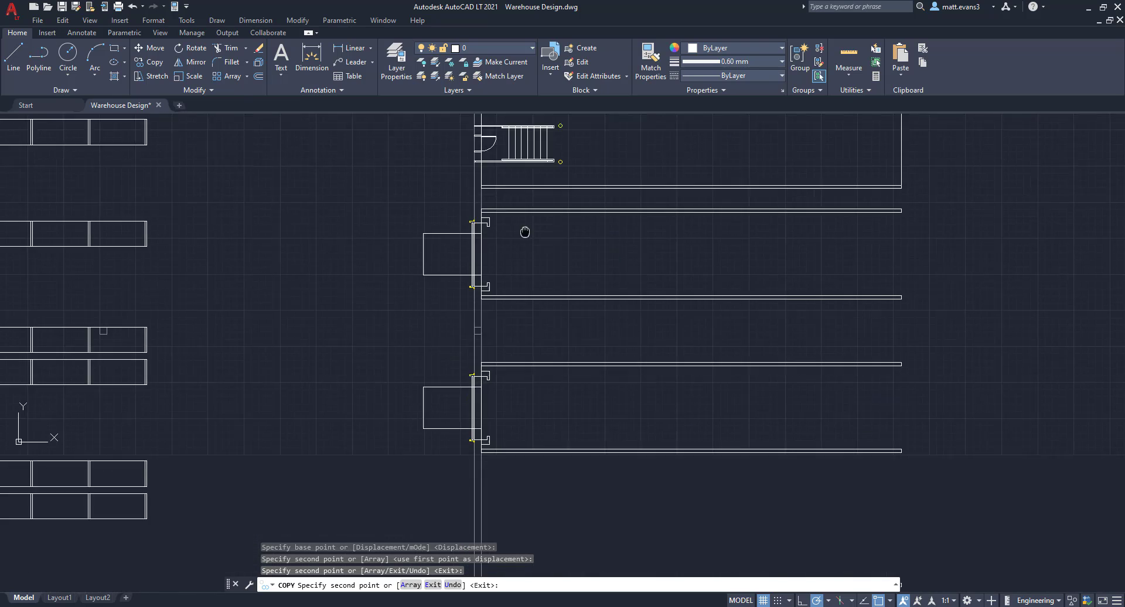
{"action": "middle_click_drag", "start_coordinate": [531, 463], "coordinate": [528, 275]}
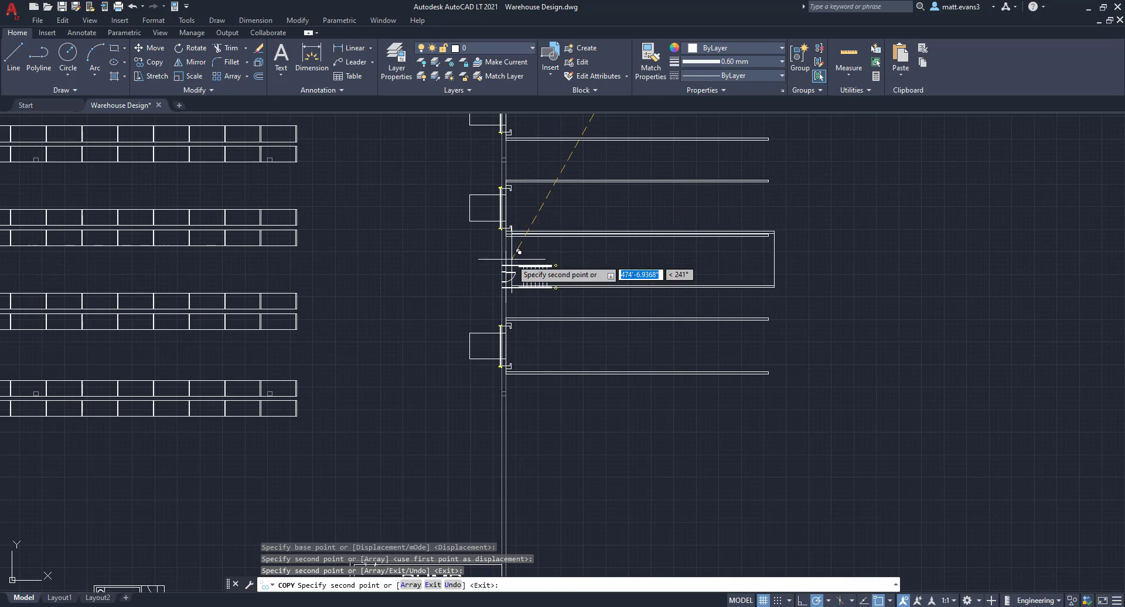
{"action": "scroll", "coordinate": [508, 271], "scroll_direction": "up", "scroll_amount": 5}
{"action": "left_click", "coordinate": [507, 271]}
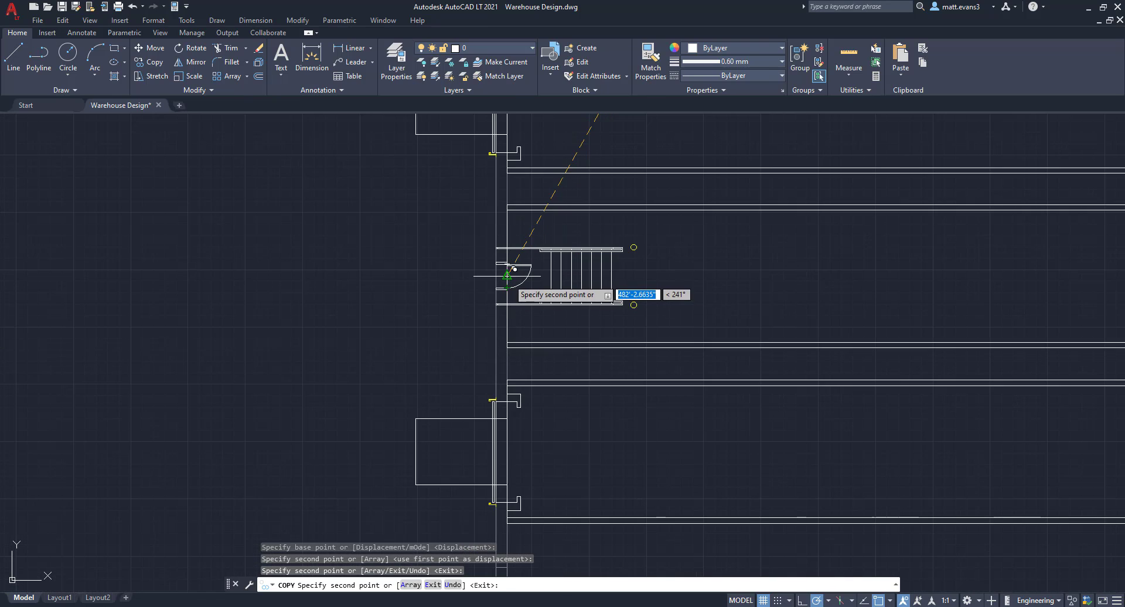
Step: Place another copy of the closed bay outline in the empty space left of the warehouse and end the copying
{"action": "scroll", "coordinate": [664, 309], "scroll_direction": "down", "scroll_amount": 5}
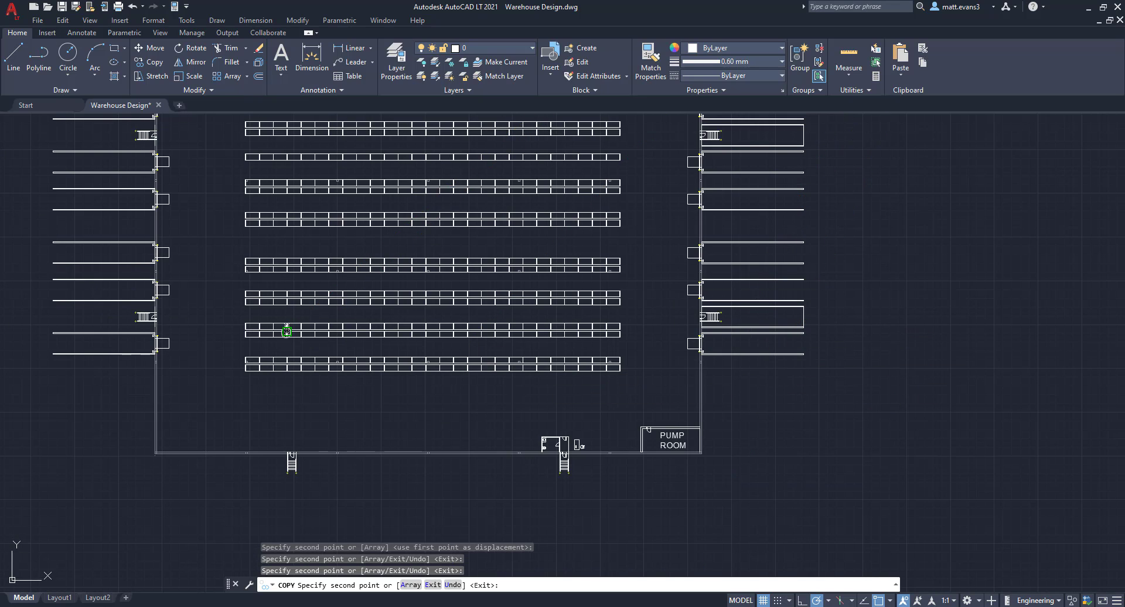
{"action": "scroll", "coordinate": [562, 491], "scroll_direction": "up", "scroll_amount": 3}
{"action": "scroll", "coordinate": [562, 487], "scroll_direction": "down", "scroll_amount": 5}
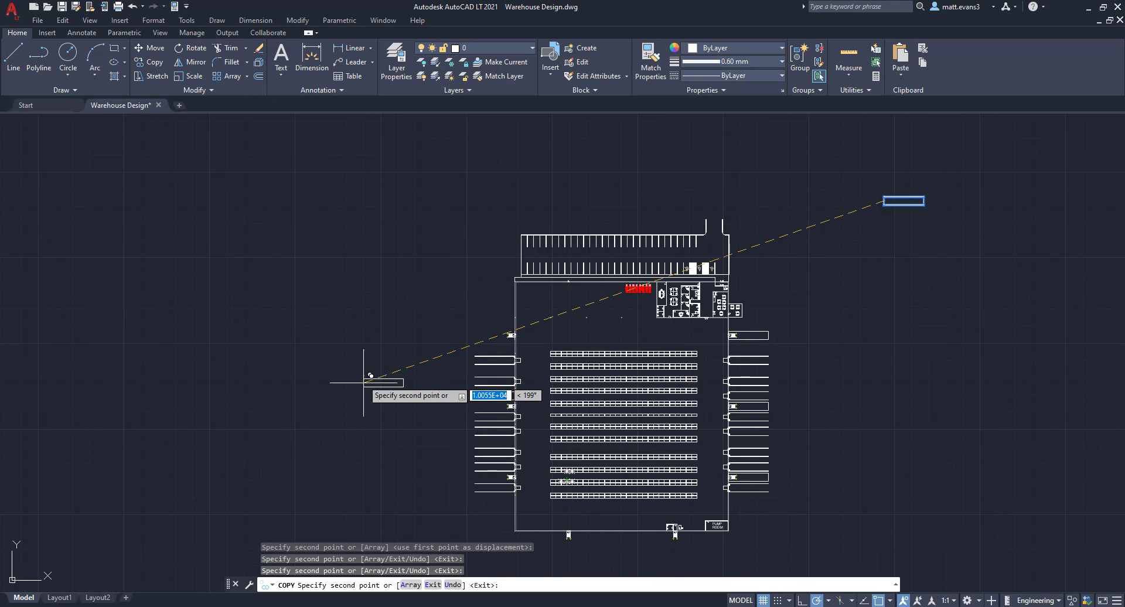
{"action": "key", "text": "Escape"}
Step: Rotate the spare closed outline in the empty space left of the warehouse by 180 degrees
{"action": "left_click", "coordinate": [330, 347]}
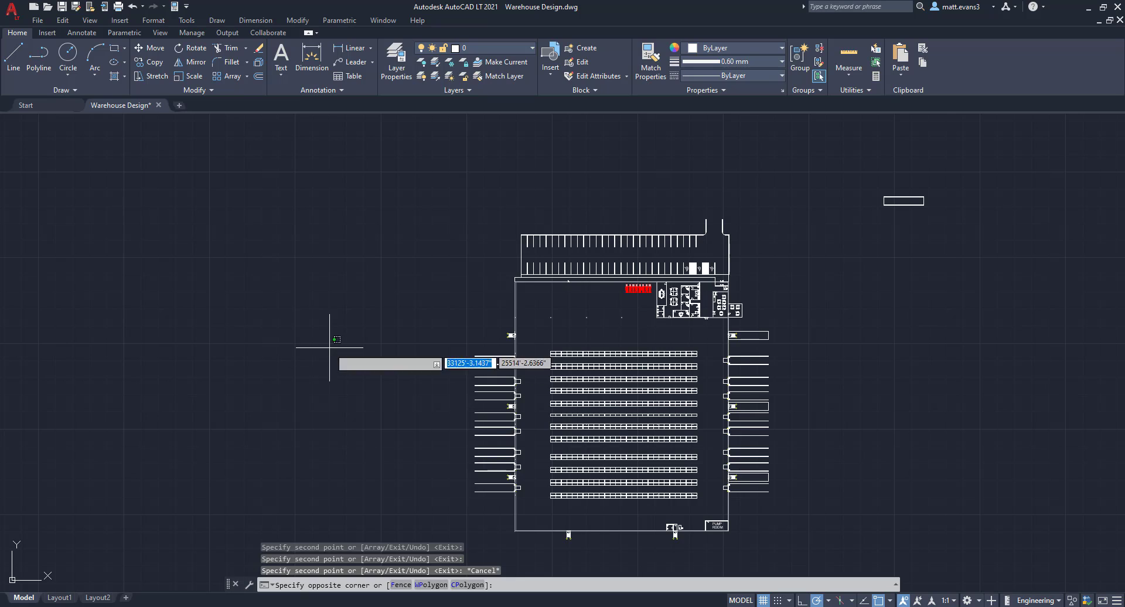
{"action": "left_click", "coordinate": [404, 387]}
{"action": "right_click", "coordinate": [306, 377]}
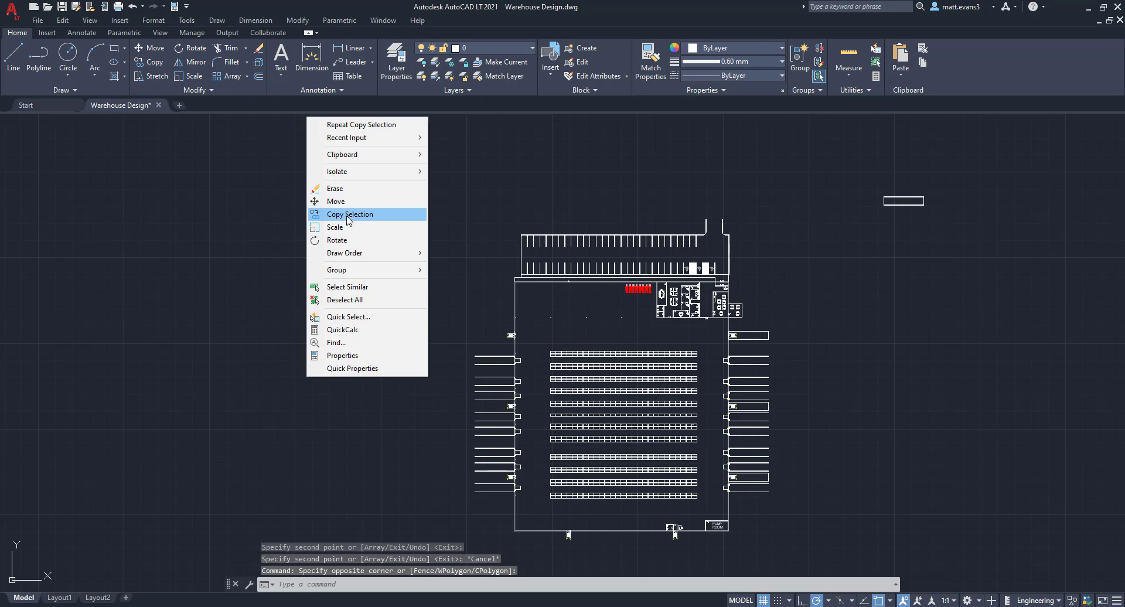
{"action": "left_click", "coordinate": [350, 240]}
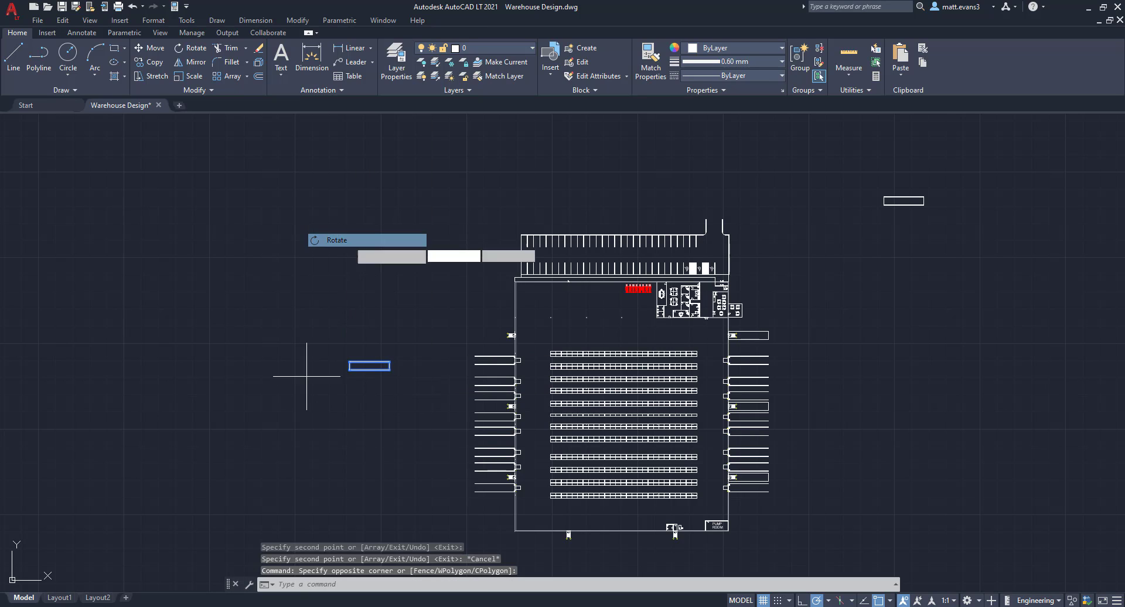
{"action": "left_click", "coordinate": [352, 368]}
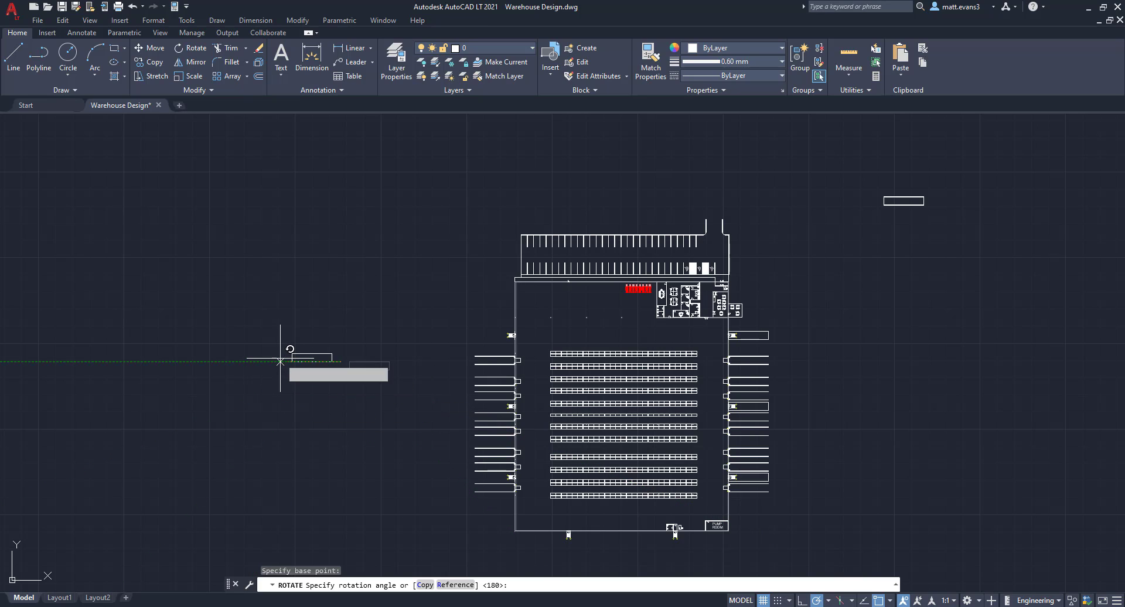
{"action": "left_click", "coordinate": [280, 361]}
Step: Move the rotated spare outline by the midpoint of its building-side end a little closer to the warehouse's left wall
{"action": "left_click", "coordinate": [272, 326]}
{"action": "left_click", "coordinate": [359, 382]}
{"action": "right_click", "coordinate": [359, 381]}
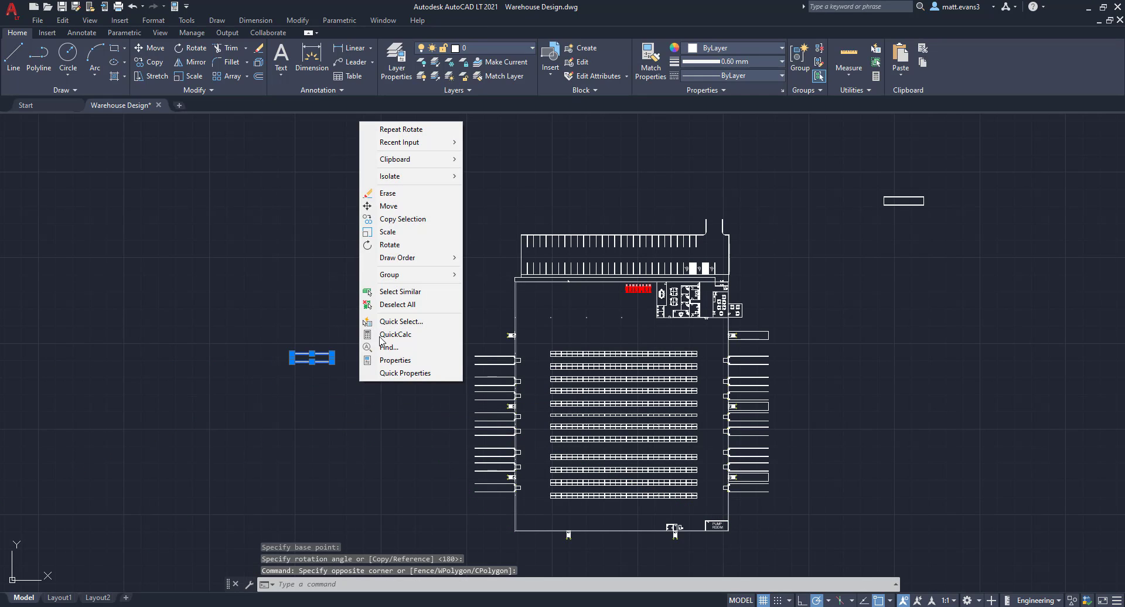
{"action": "left_click", "coordinate": [392, 211]}
{"action": "scroll", "coordinate": [359, 377], "scroll_direction": "up", "scroll_amount": 5}
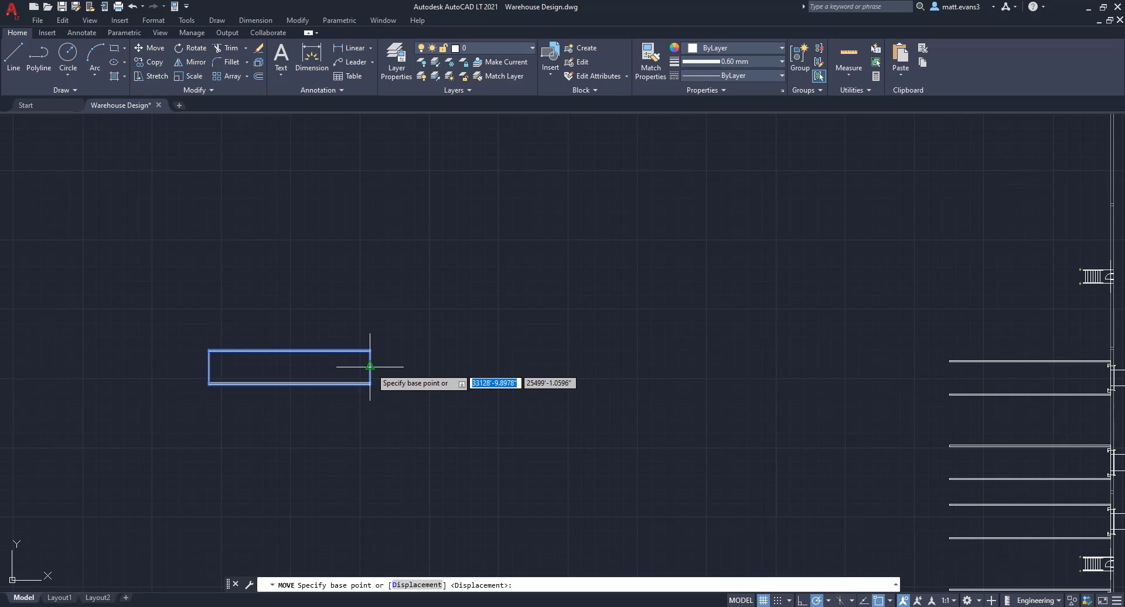
{"action": "left_click", "coordinate": [369, 366]}
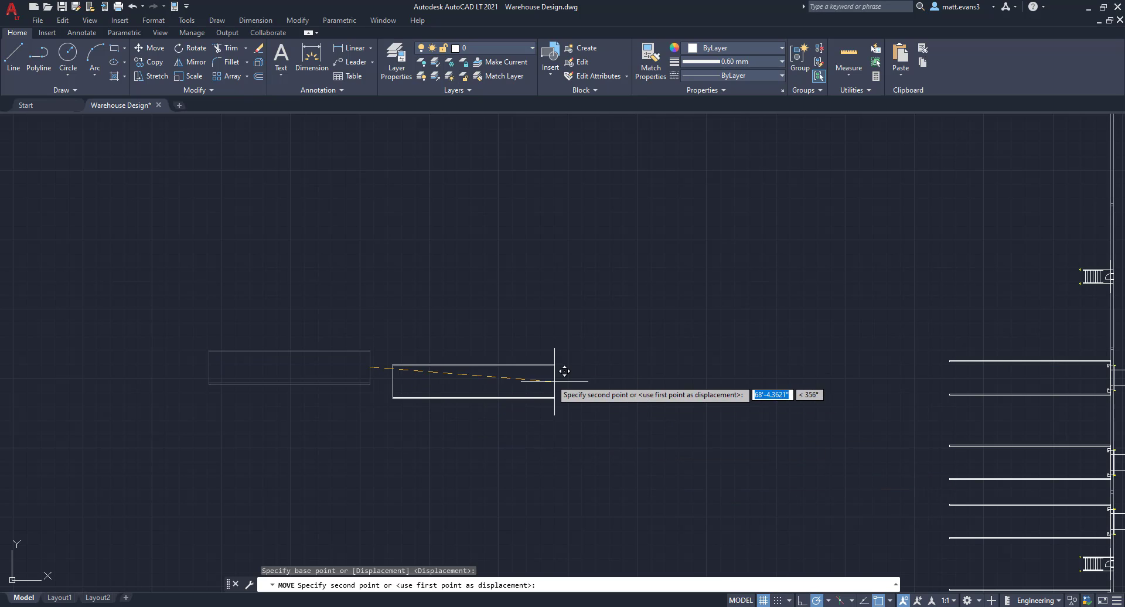
{"action": "left_click", "coordinate": [550, 377]}
Step: Copy the rotated outline from the midpoint of its building-side end to the wall at the uppermost stair door on the left wall
{"action": "left_click", "coordinate": [345, 334]}
{"action": "left_click", "coordinate": [606, 432]}
{"action": "right_click", "coordinate": [622, 432]}
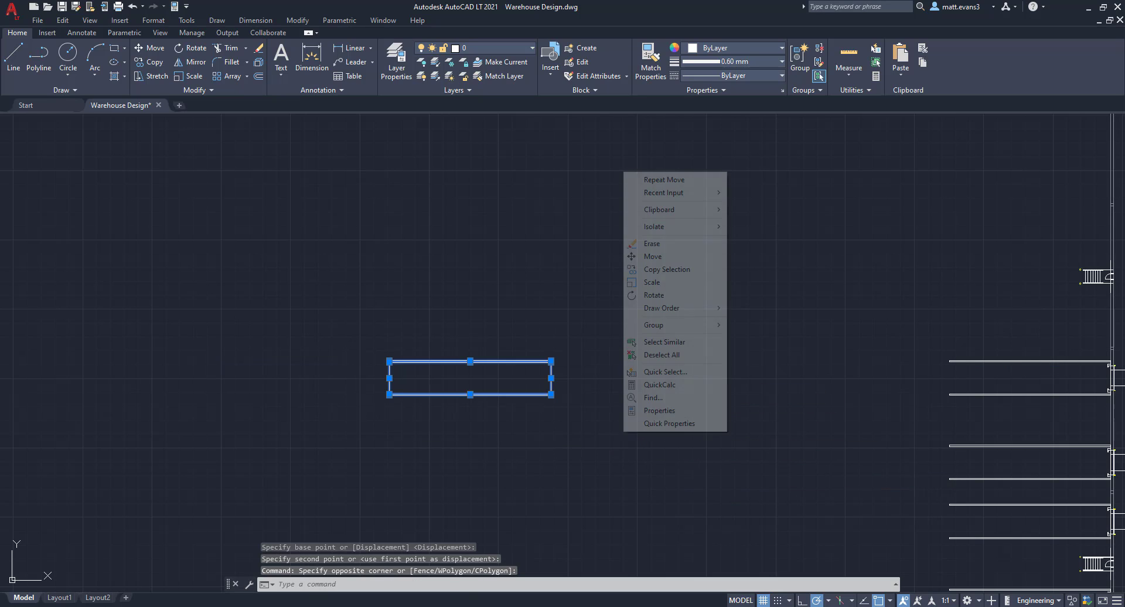
{"action": "left_click", "coordinate": [667, 269]}
{"action": "left_click", "coordinate": [551, 377]}
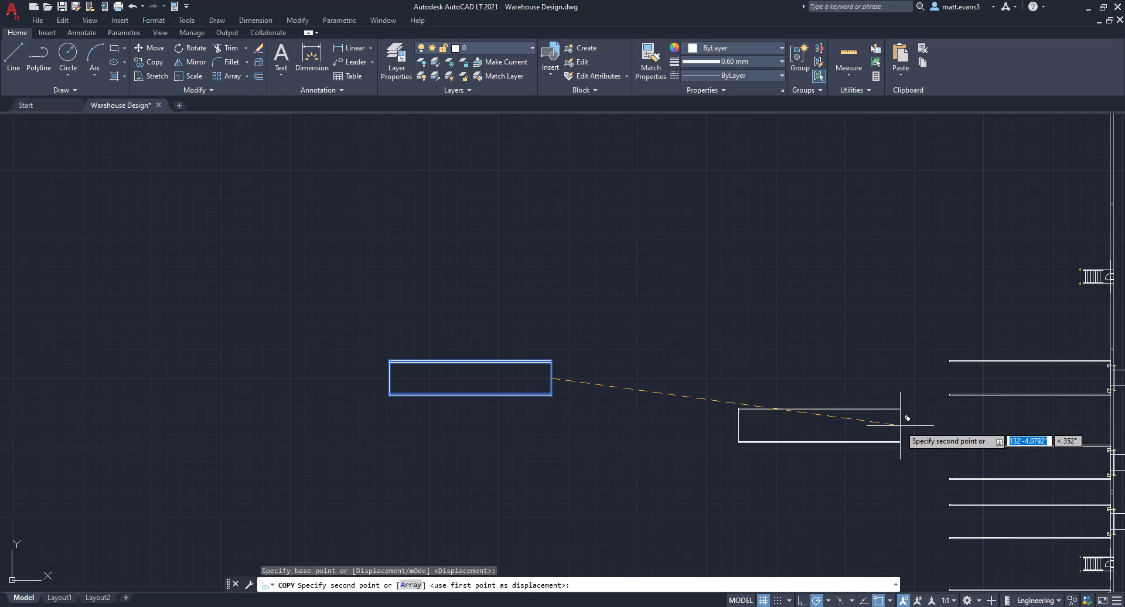
{"action": "middle_click_drag", "start_coordinate": [904, 424], "coordinate": [581, 445]}
{"action": "scroll", "coordinate": [782, 305], "scroll_direction": "up", "scroll_amount": 6}
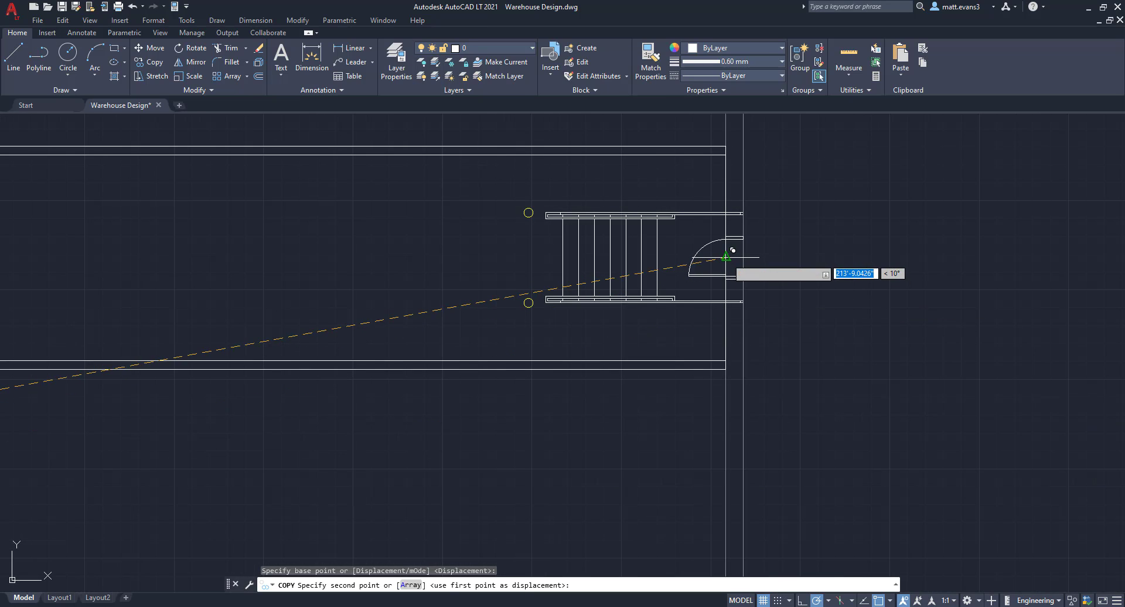
Step: Place two more copies of the rotated outline at the middle and lower stair doors on the left wall
{"action": "scroll", "coordinate": [733, 251], "scroll_direction": "down", "scroll_amount": 6}
{"action": "mouse_move", "coordinate": [658, 404]}
{"action": "middle_mouse_down"}
{"action": "mouse_move", "coordinate": [683, 307]}
{"action": "mouse_move", "coordinate": [673, 209]}
{"action": "middle_mouse_up"}
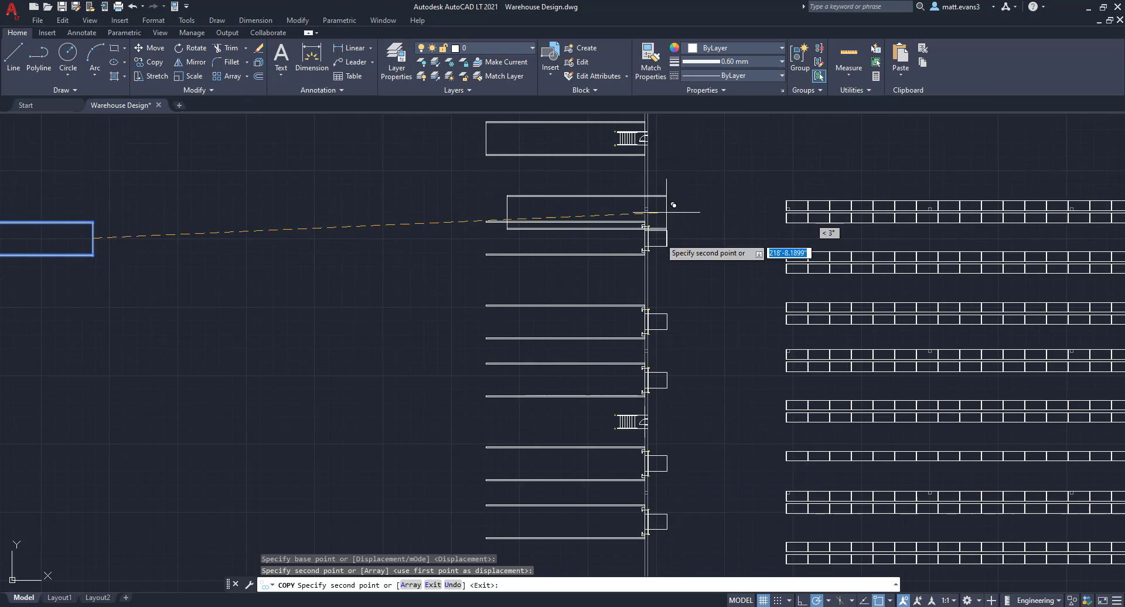
{"action": "scroll", "coordinate": [645, 418], "scroll_direction": "up", "scroll_amount": 8}
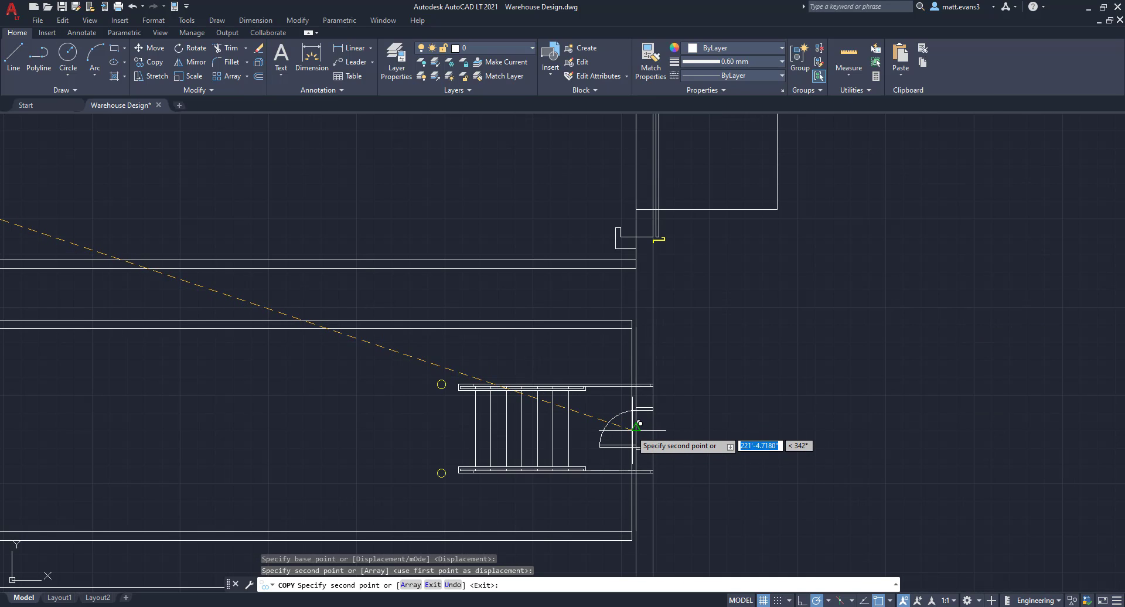
{"action": "left_click", "coordinate": [643, 421]}
{"action": "scroll", "coordinate": [643, 421], "scroll_direction": "down", "scroll_amount": 8}
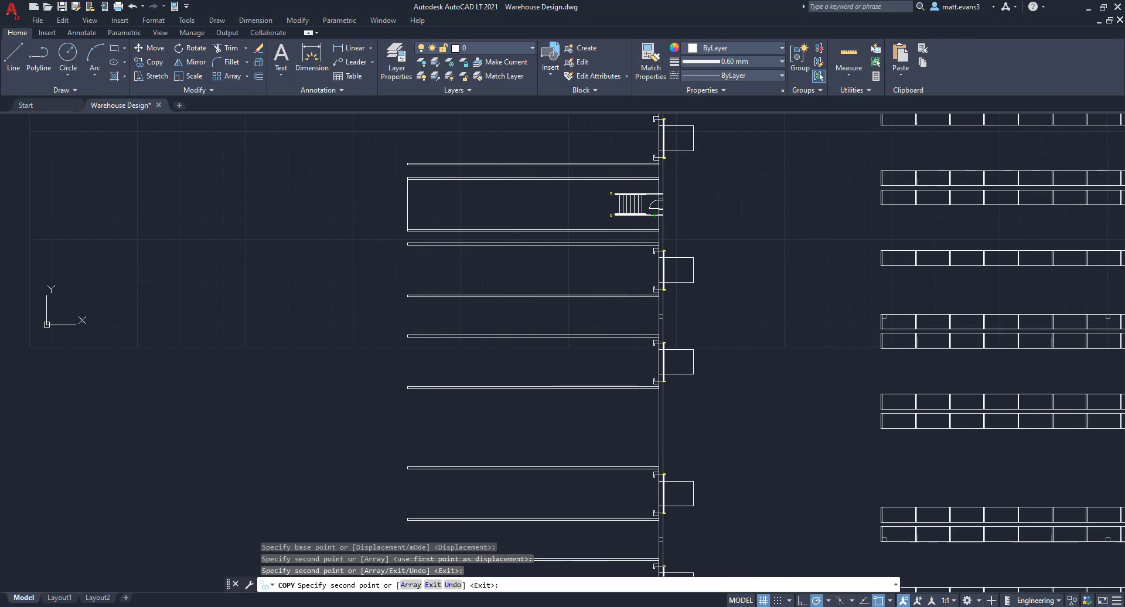
{"action": "scroll", "coordinate": [669, 439], "scroll_direction": "up", "scroll_amount": 8}
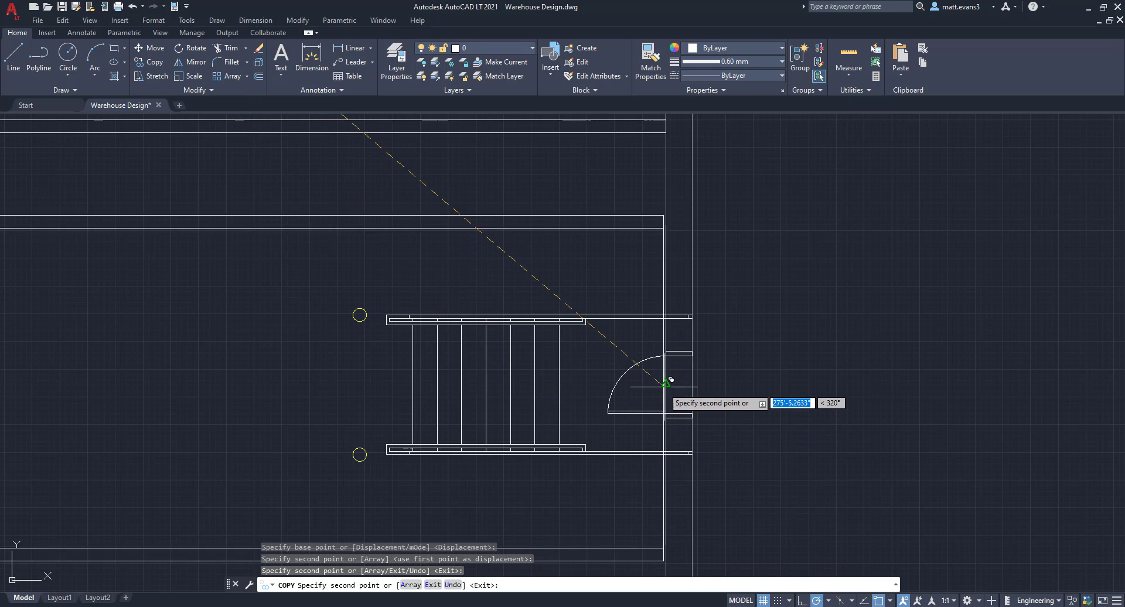
{"action": "left_click", "coordinate": [670, 439]}
{"action": "scroll", "coordinate": [670, 439], "scroll_direction": "down", "scroll_amount": 10}
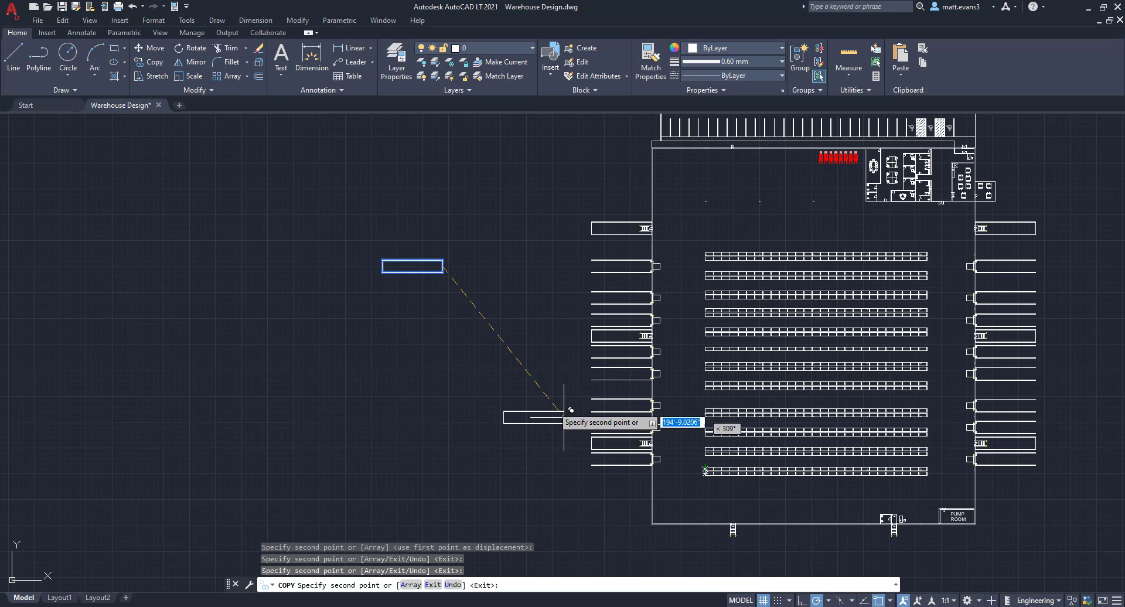
{"action": "key", "text": "Escape"}
Step: Delete the two spare closed outlines in the empty space left of the warehouse
{"action": "left_click", "coordinate": [349, 221]}
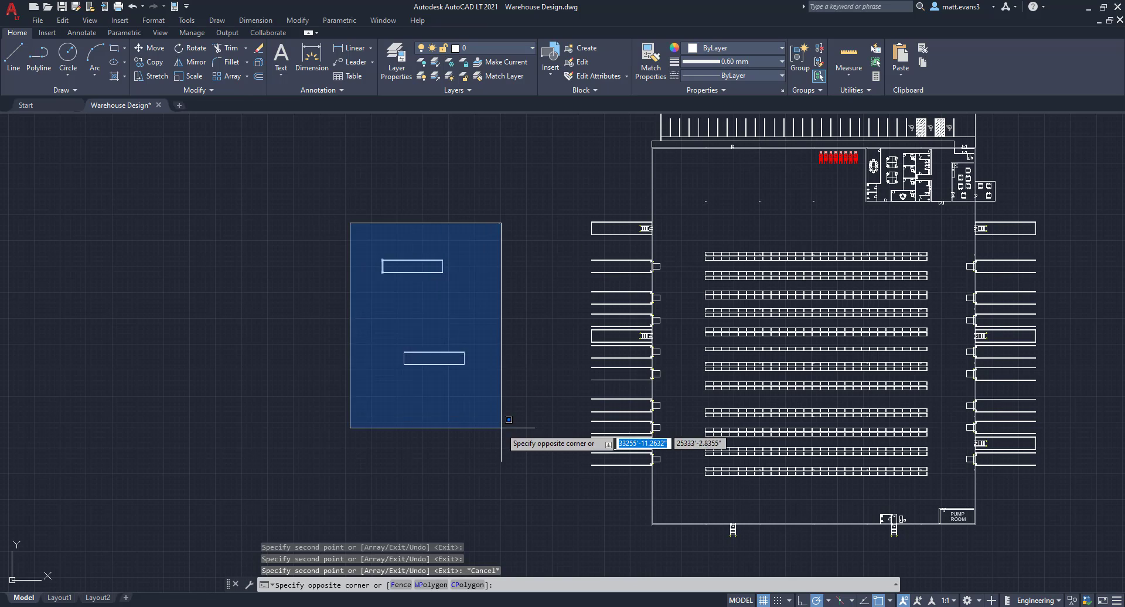
{"action": "left_click", "coordinate": [503, 430]}
{"action": "key", "text": "Delete"}
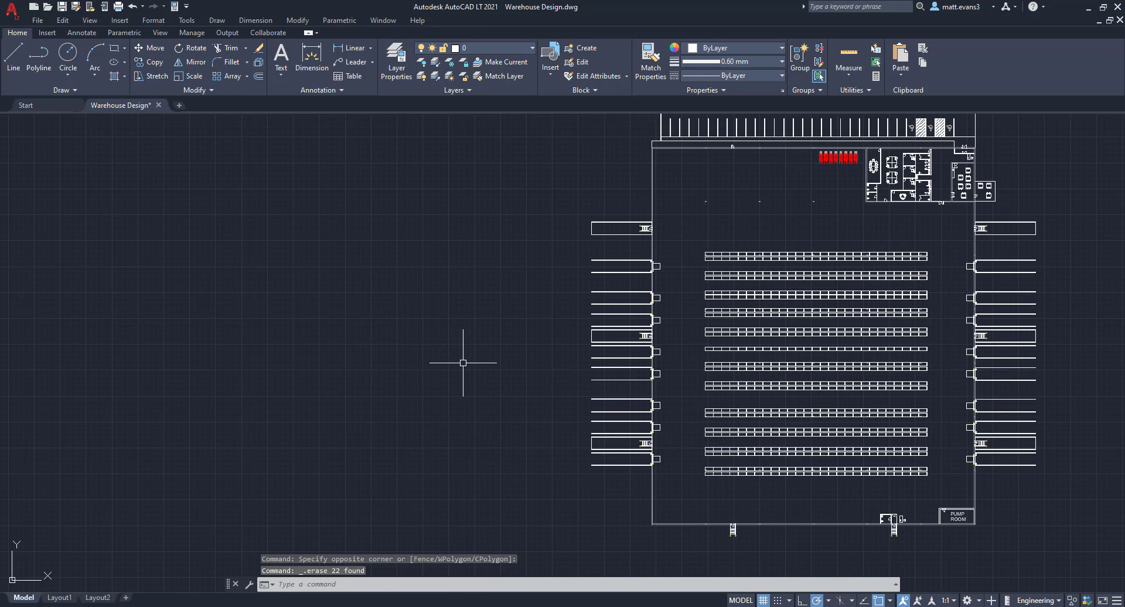
Step: Hatch the closed outline at the uppermost stair door on the right wall with ANSI32, using its four inner edges as the boundary
{"action": "left_click", "coordinate": [114, 77]}
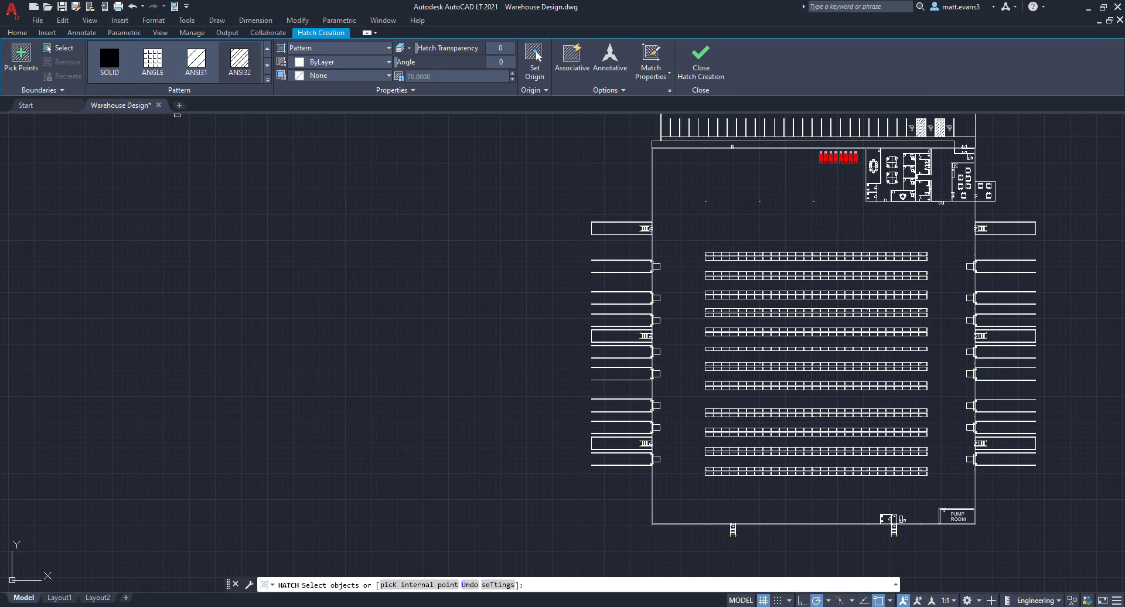
{"action": "middle_click_drag", "start_coordinate": [1030, 212], "coordinate": [760, 214]}
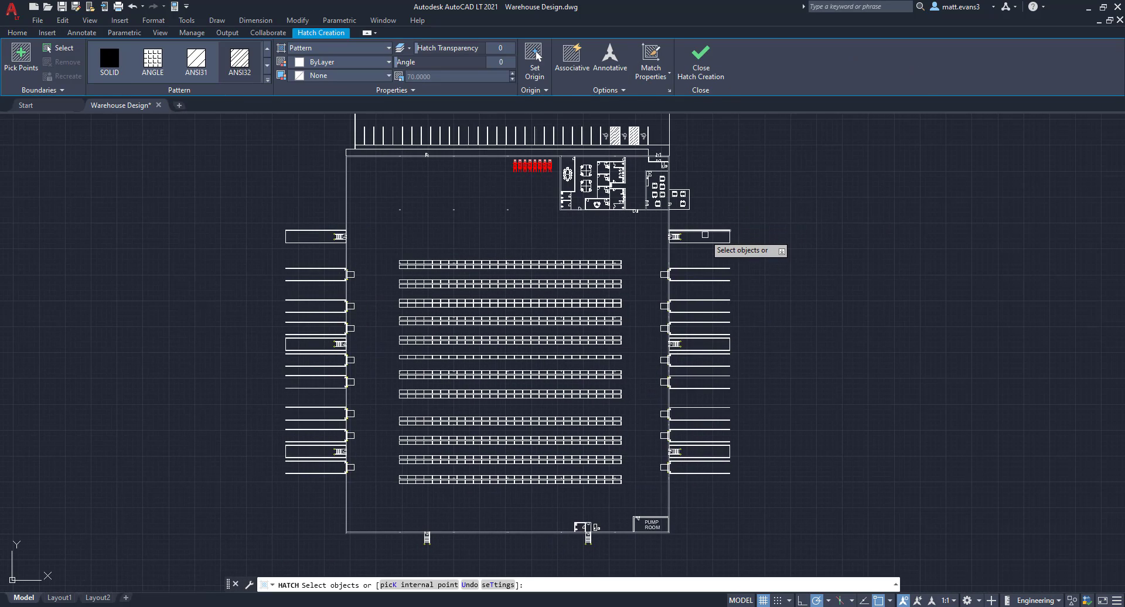
{"action": "scroll", "coordinate": [705, 234], "scroll_direction": "up", "scroll_amount": 6}
{"action": "scroll", "coordinate": [577, 209], "scroll_direction": "up", "scroll_amount": 4}
{"action": "left_click", "coordinate": [578, 202]}
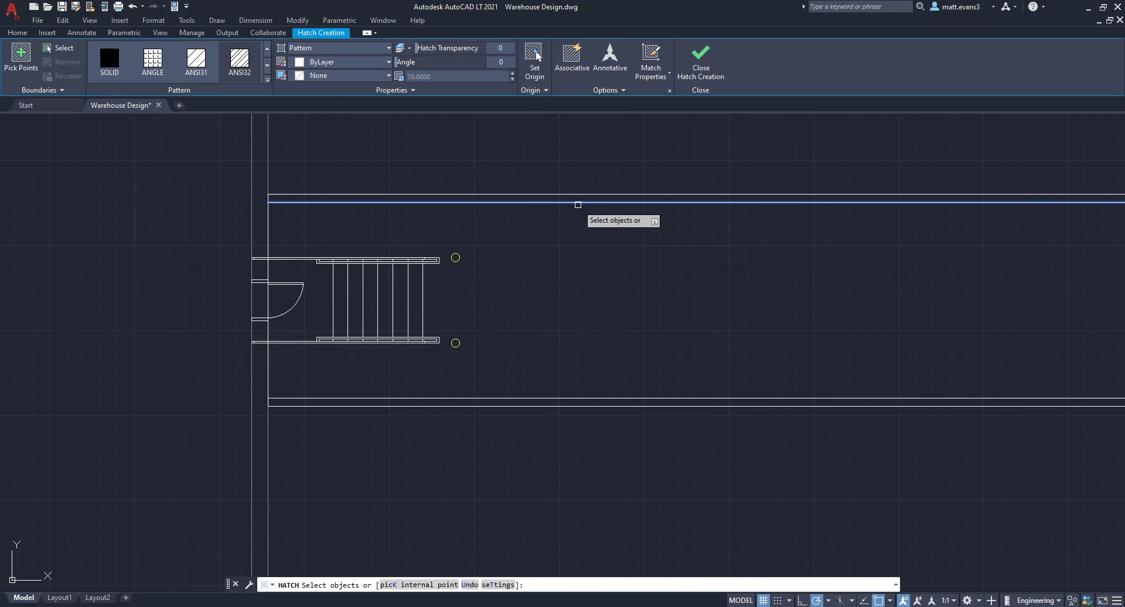
{"action": "left_click", "coordinate": [269, 228]}
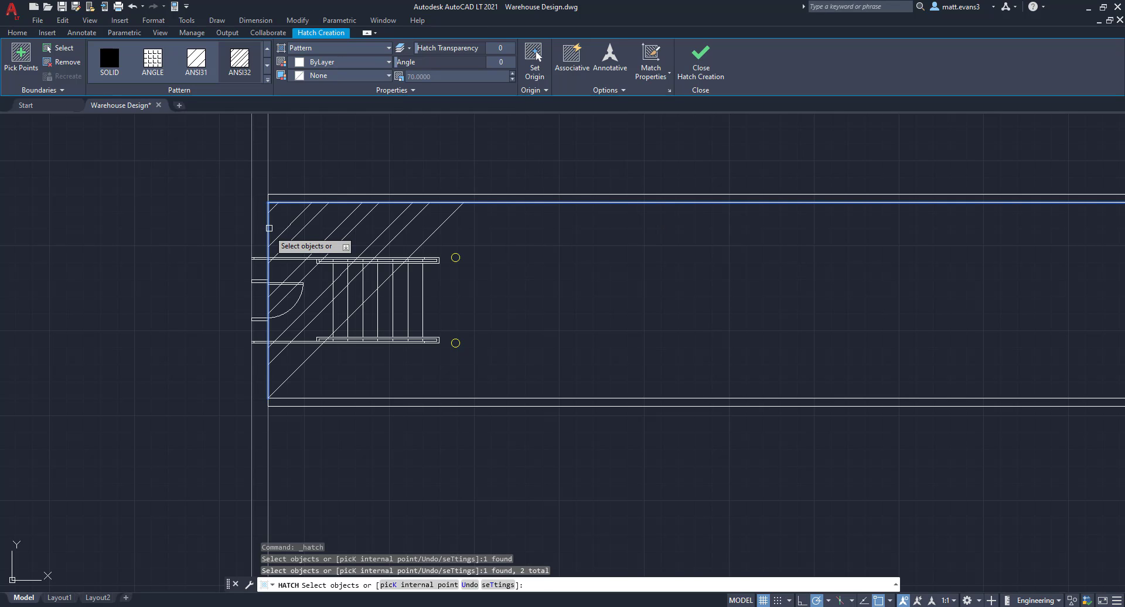
{"action": "left_click", "coordinate": [674, 399]}
{"action": "scroll", "coordinate": [817, 428], "scroll_direction": "down", "scroll_amount": 4}
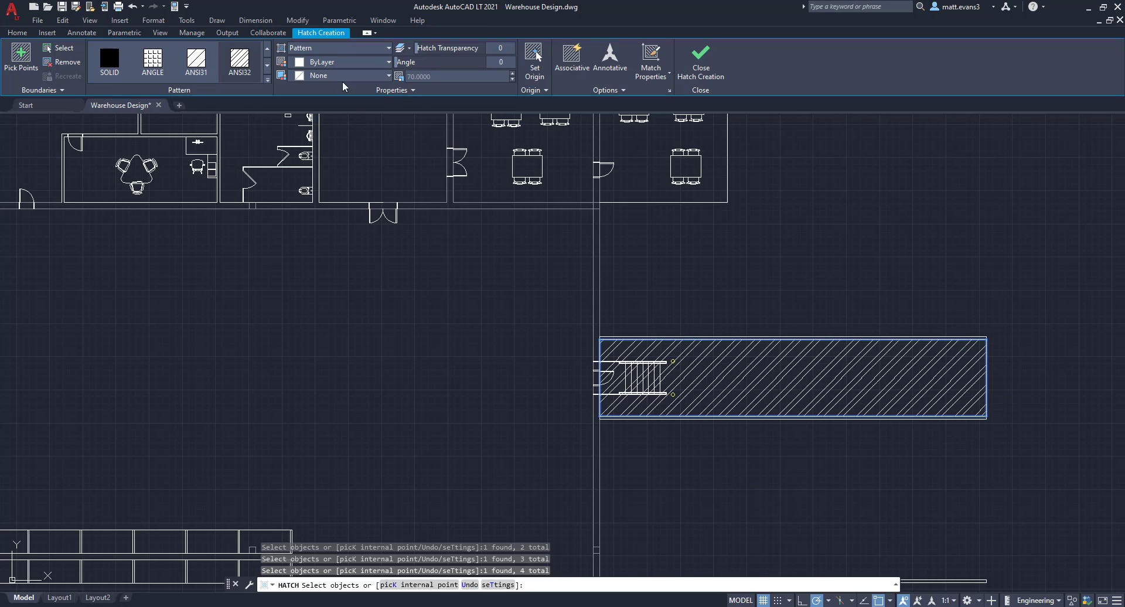
{"action": "left_click", "coordinate": [195, 60]}
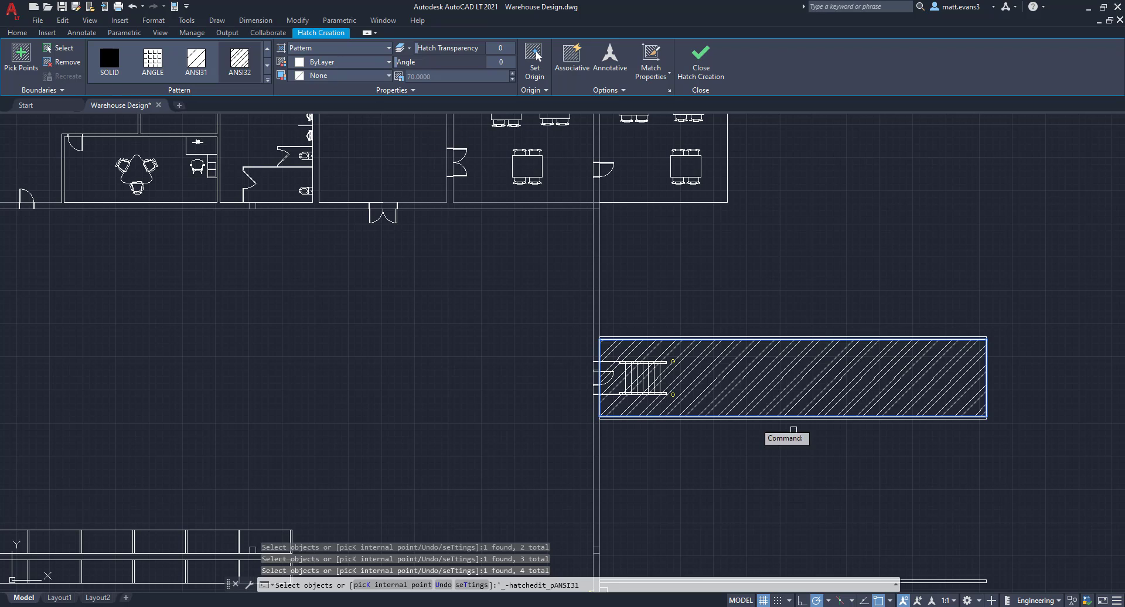
{"action": "key", "text": "Escape"}
Step: Copy the hatch from the wall at the uppermost right stair door into the outline at the middle stair door on the right wall
{"action": "left_click", "coordinate": [815, 371]}
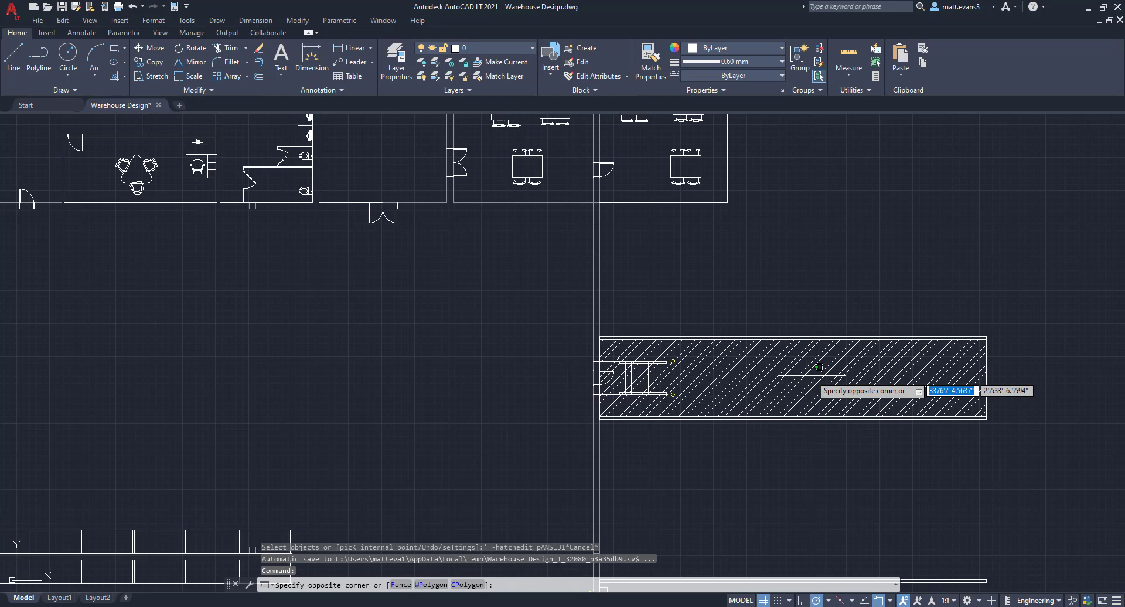
{"action": "left_click", "coordinate": [814, 381]}
{"action": "left_click", "coordinate": [809, 389]}
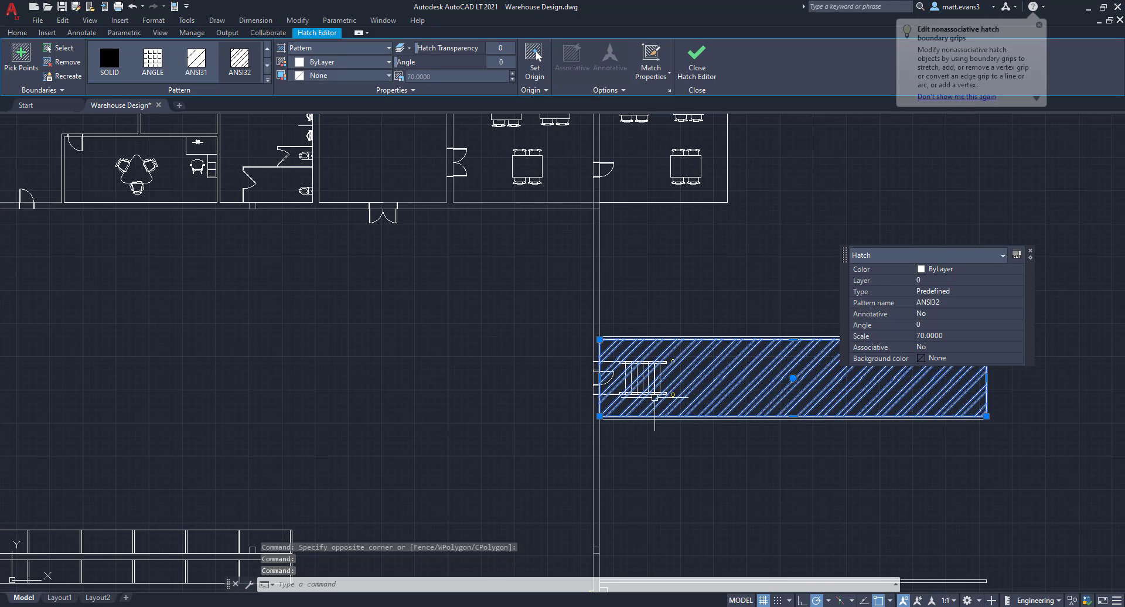
{"action": "left_click", "coordinate": [1031, 251]}
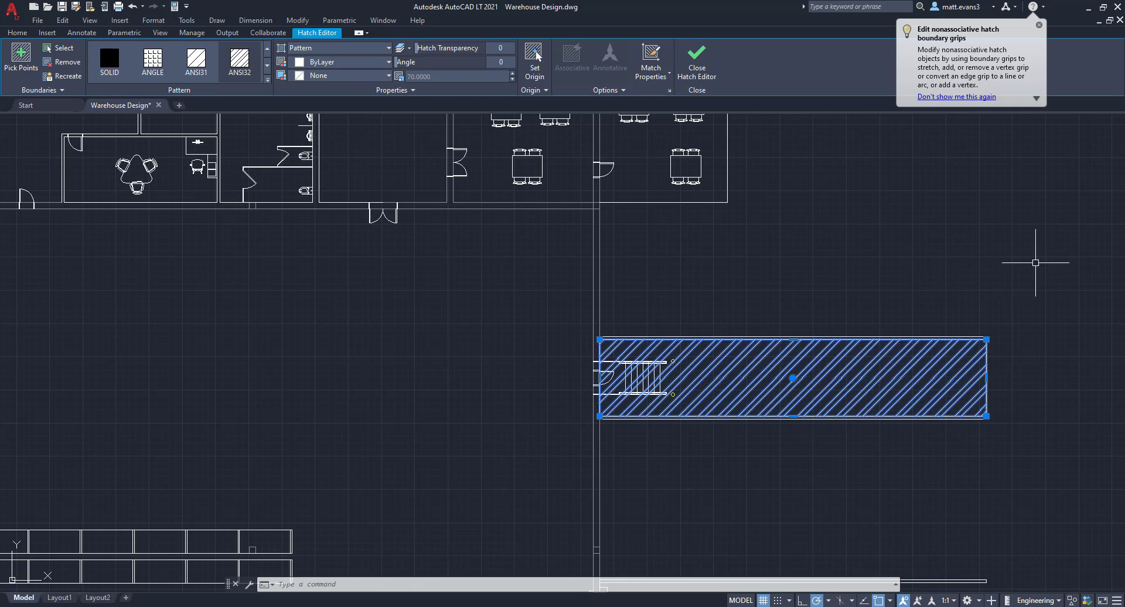
{"action": "right_click", "coordinate": [640, 357]}
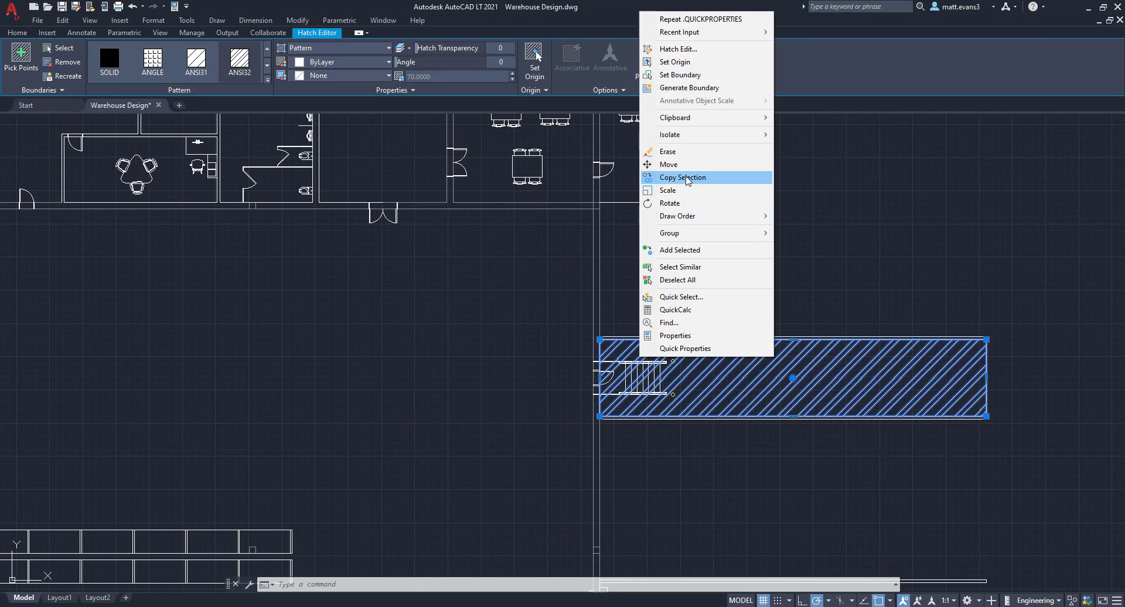
{"action": "left_click", "coordinate": [680, 176]}
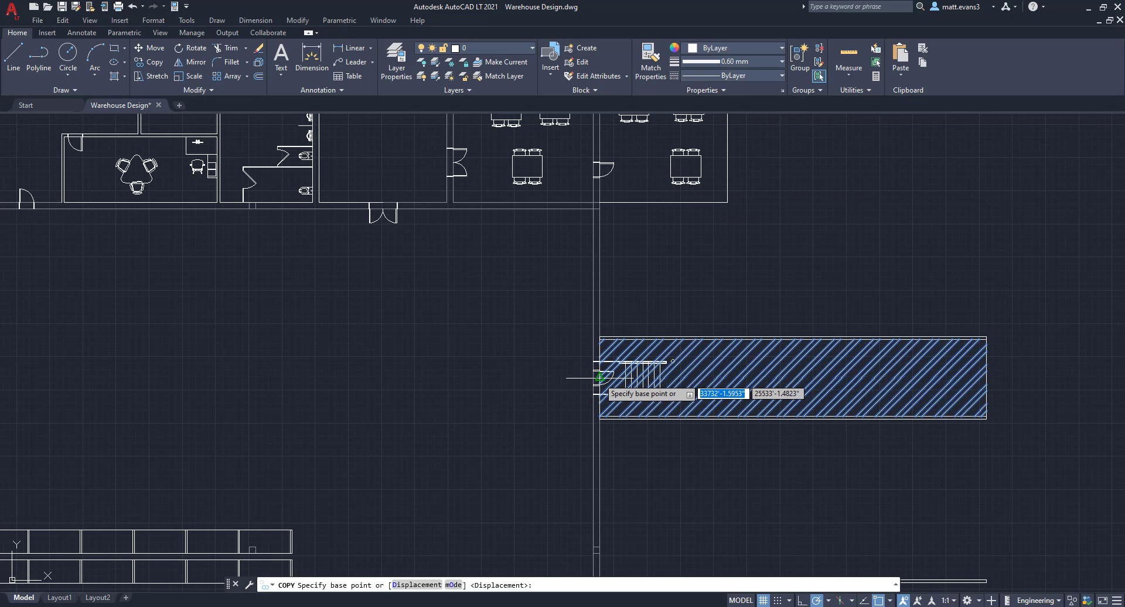
{"action": "left_click", "coordinate": [607, 417]}
{"action": "scroll", "coordinate": [637, 493], "scroll_direction": "down", "scroll_amount": 2}
{"action": "scroll", "coordinate": [642, 479], "scroll_direction": "down", "scroll_amount": 4}
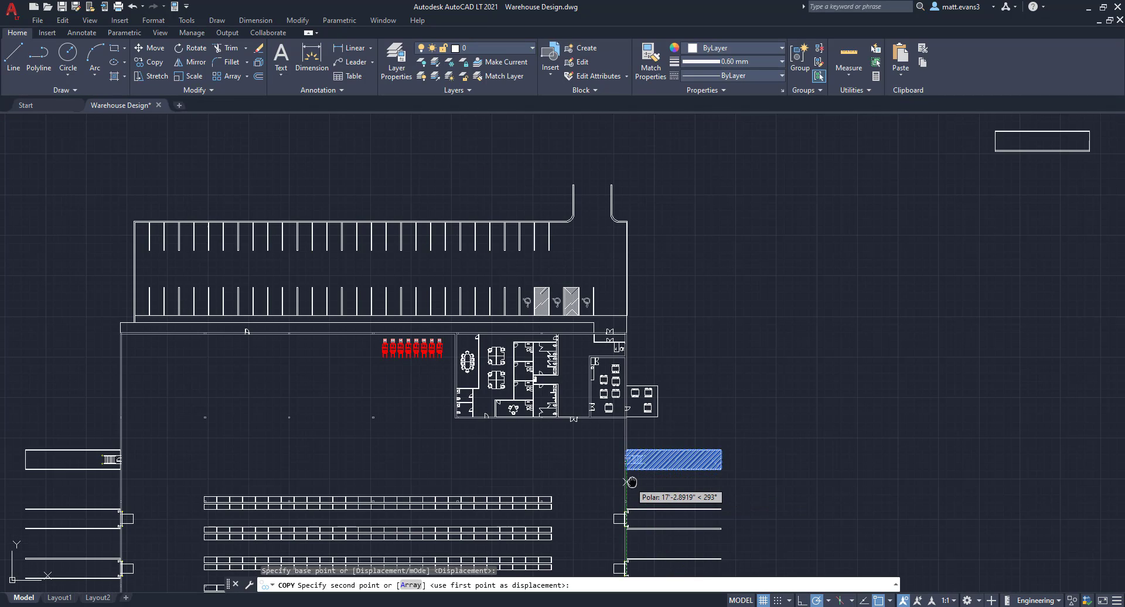
{"action": "middle_click_drag", "start_coordinate": [639, 448], "coordinate": [628, 334]}
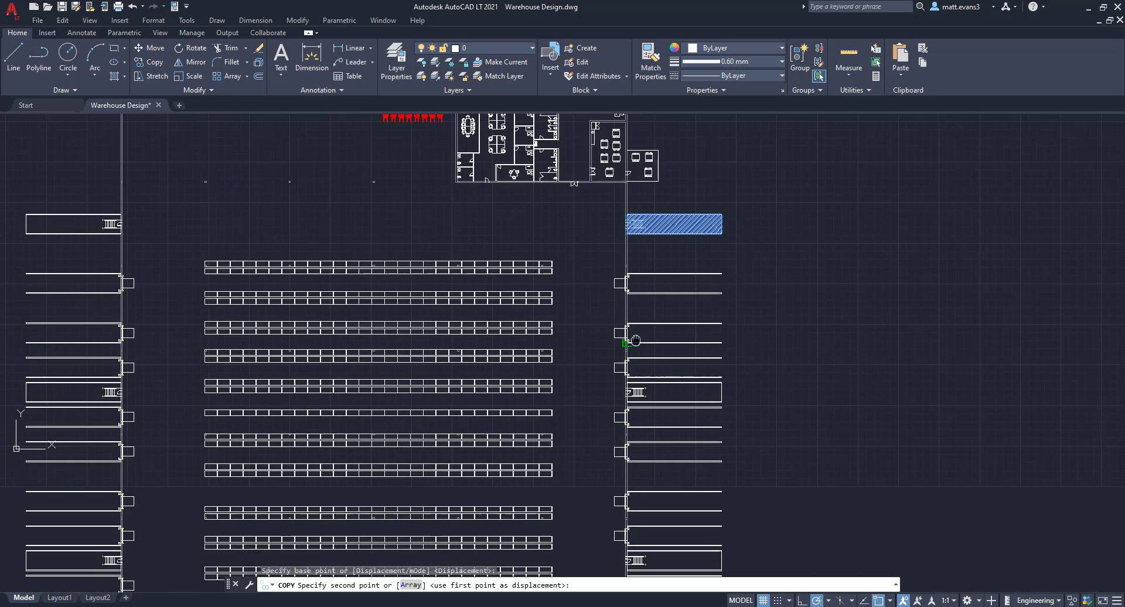
{"action": "scroll", "coordinate": [628, 377], "scroll_direction": "up", "scroll_amount": 5}
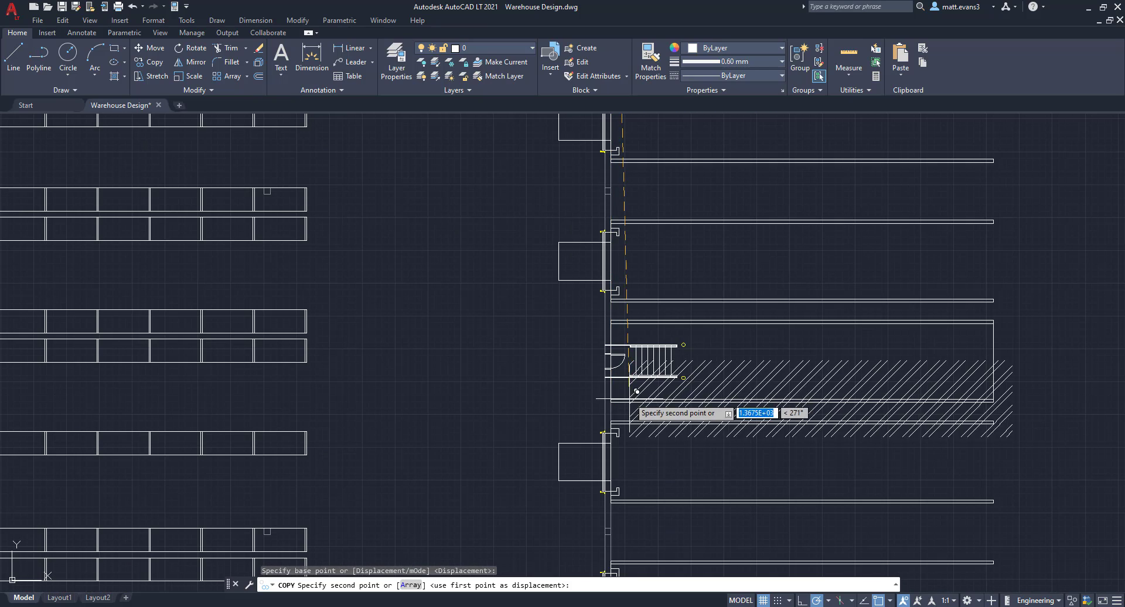
{"action": "left_click", "coordinate": [618, 354]}
Step: Place another copy of the hatch in the outline at the lower stair door on the right wall
{"action": "scroll", "coordinate": [643, 463], "scroll_direction": "down", "scroll_amount": 5}
{"action": "middle_click_drag", "start_coordinate": [653, 479], "coordinate": [629, 375]}
{"action": "scroll", "coordinate": [629, 375], "scroll_direction": "up", "scroll_amount": 5}
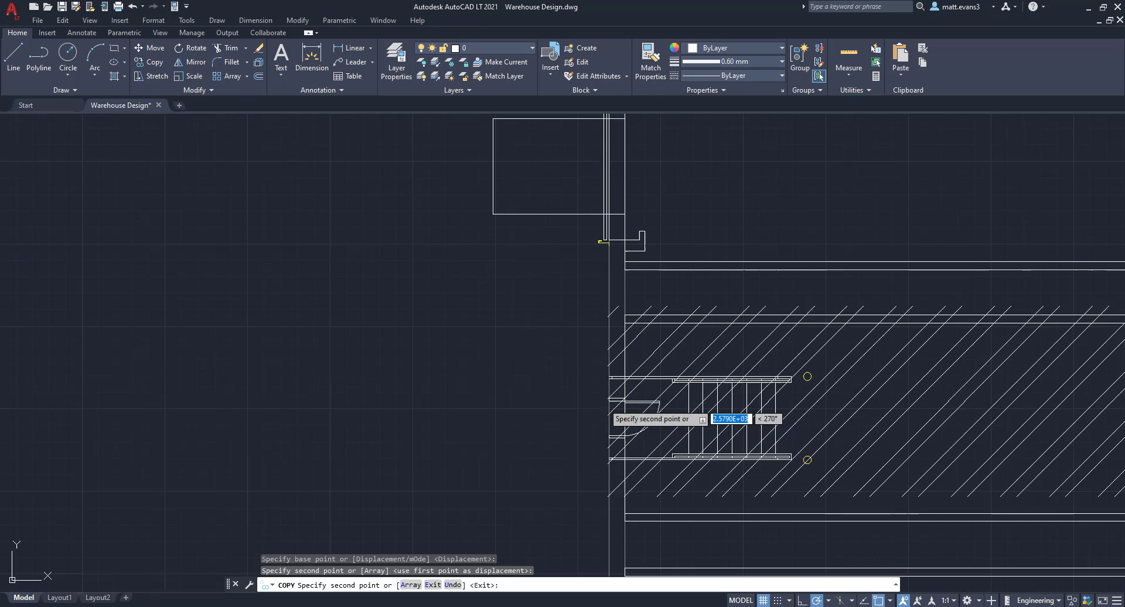
{"action": "left_click", "coordinate": [633, 411]}
{"action": "scroll", "coordinate": [633, 410], "scroll_direction": "down", "scroll_amount": 5}
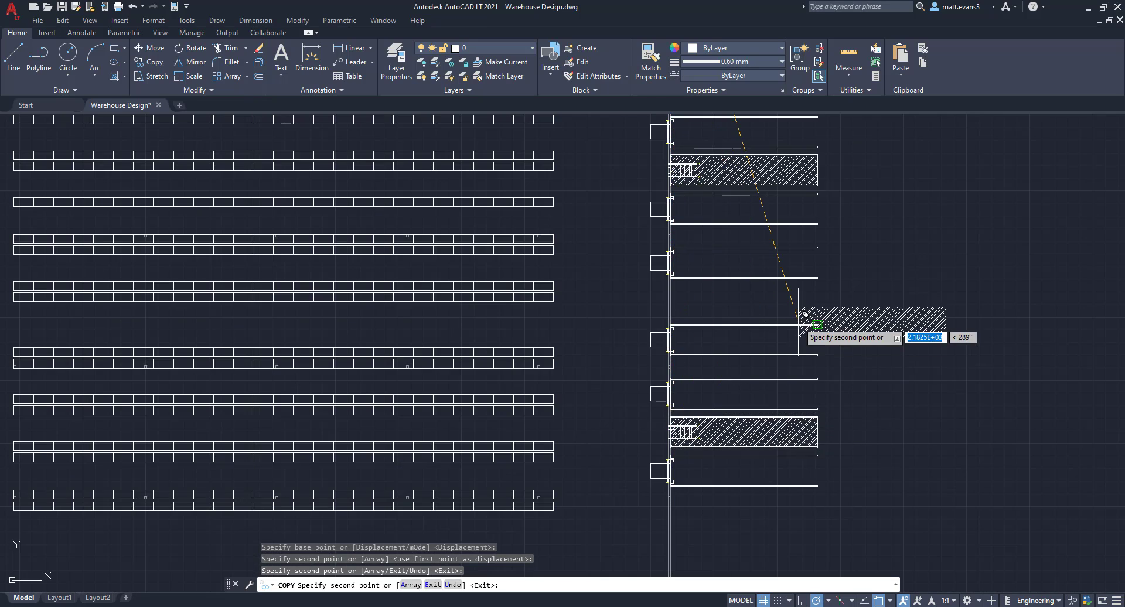
Step: Copy the hatch at the uppermost right stair door, from its outer edge's midpoint to the wall at the uppermost left stair door
{"action": "scroll", "coordinate": [820, 311], "scroll_direction": "down", "scroll_amount": 2}
{"action": "middle_click_drag", "start_coordinate": [820, 311], "coordinate": [601, 461]}
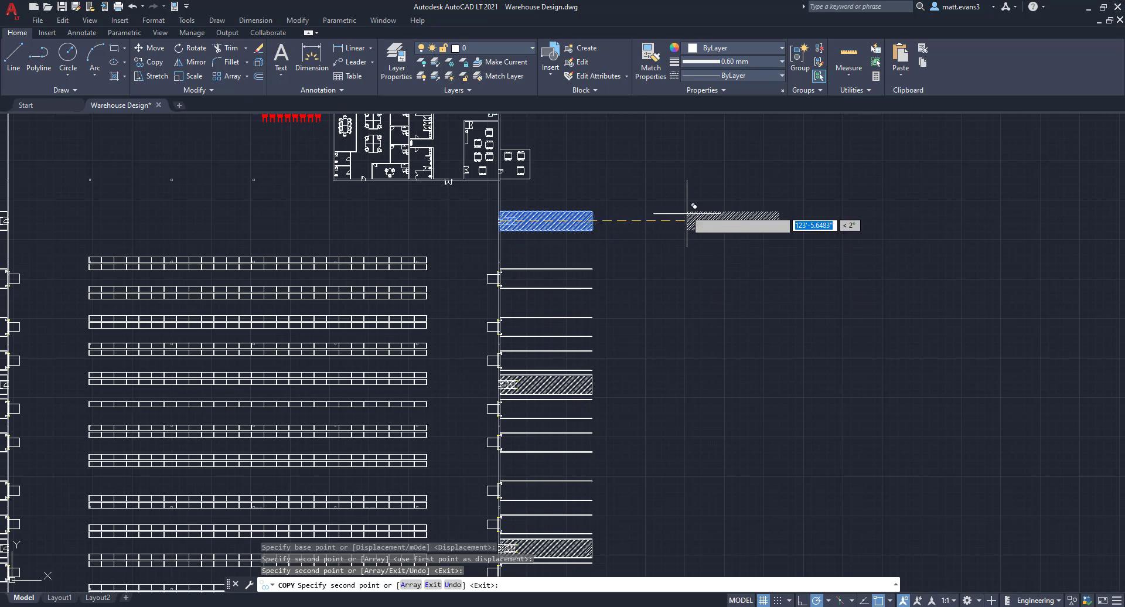
{"action": "key", "text": "Escape"}
{"action": "scroll", "coordinate": [527, 206], "scroll_direction": "up", "scroll_amount": 5}
{"action": "scroll", "coordinate": [586, 211], "scroll_direction": "up", "scroll_amount": 4}
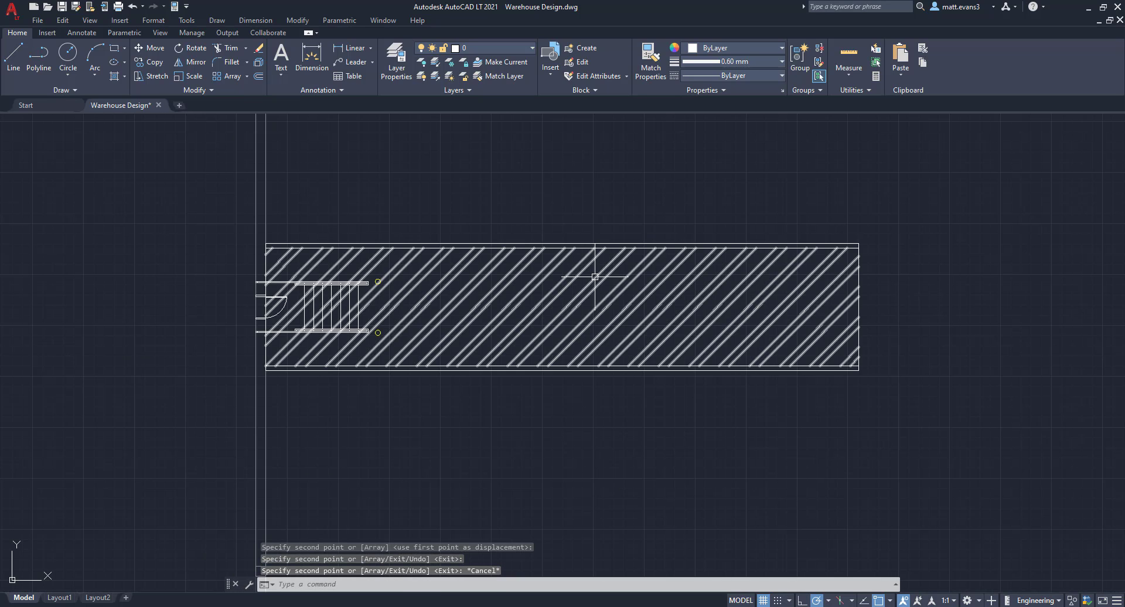
{"action": "left_click", "coordinate": [595, 276]}
{"action": "right_click", "coordinate": [594, 277]}
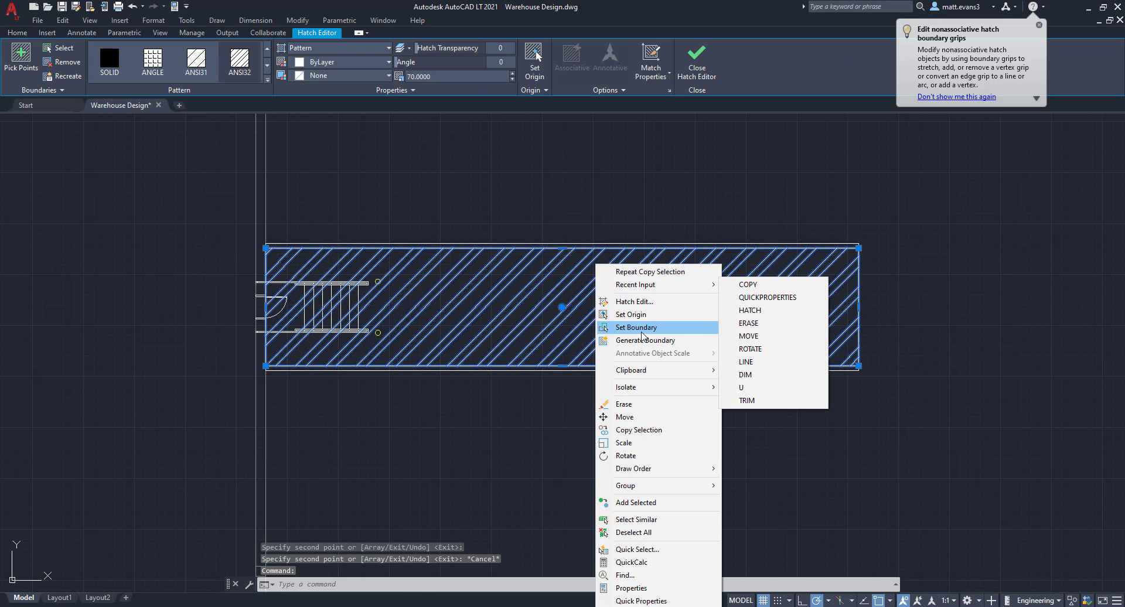
{"action": "left_click", "coordinate": [484, 318]}
{"action": "right_click", "coordinate": [484, 318]}
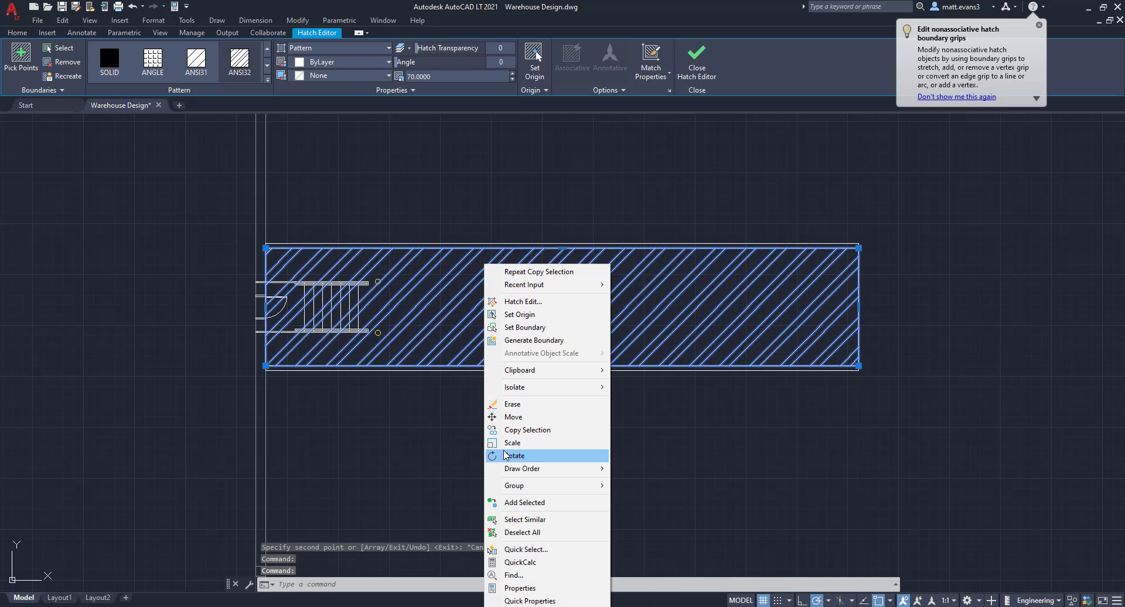
{"action": "left_click", "coordinate": [562, 430]}
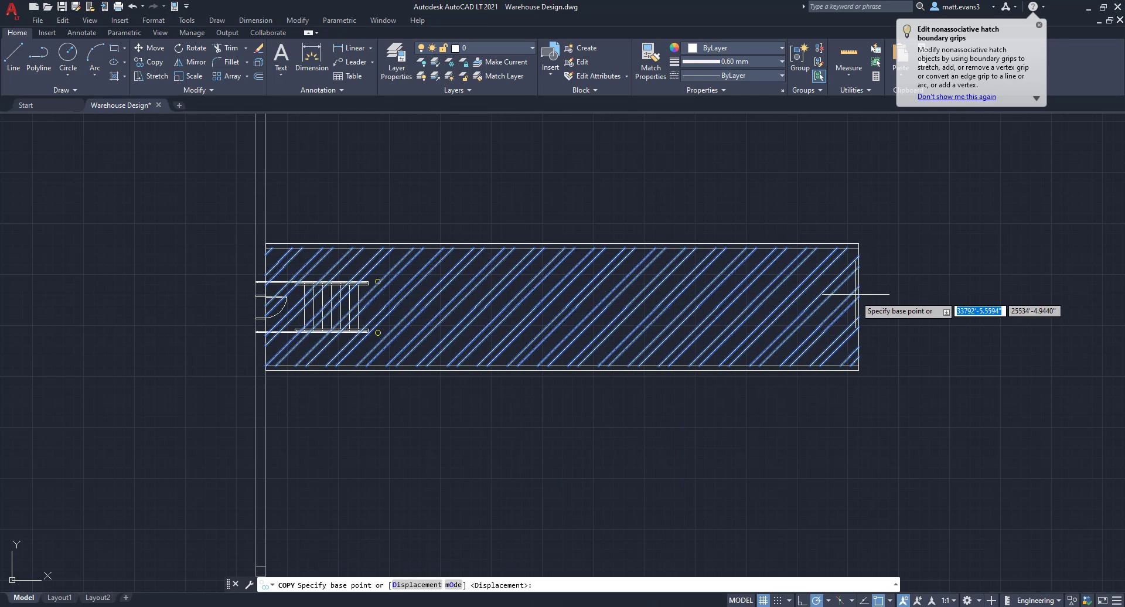
{"action": "left_click", "coordinate": [846, 314]}
{"action": "scroll", "coordinate": [380, 322], "scroll_direction": "down", "scroll_amount": 5}
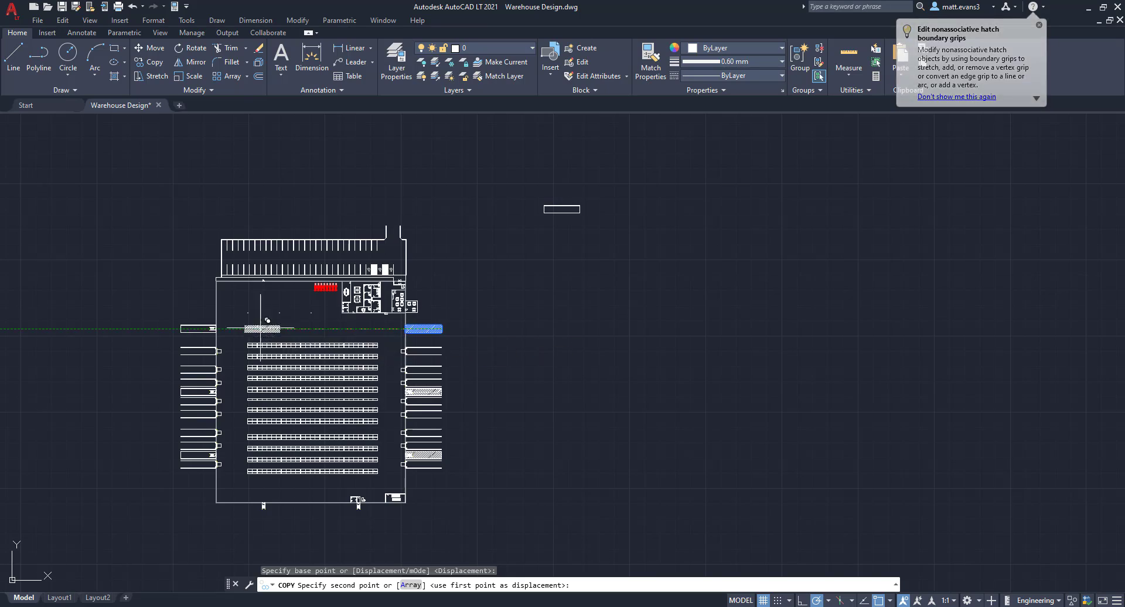
{"action": "scroll", "coordinate": [261, 328], "scroll_direction": "up", "scroll_amount": 8}
{"action": "scroll", "coordinate": [260, 323], "scroll_direction": "up", "scroll_amount": 7}
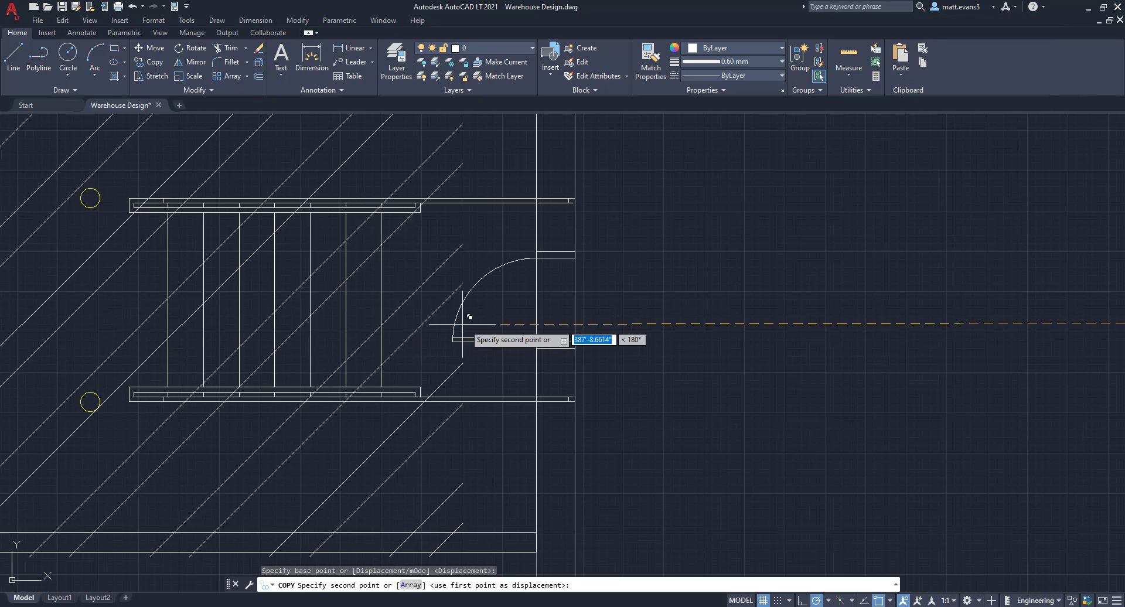
{"action": "left_click", "coordinate": [517, 321]}
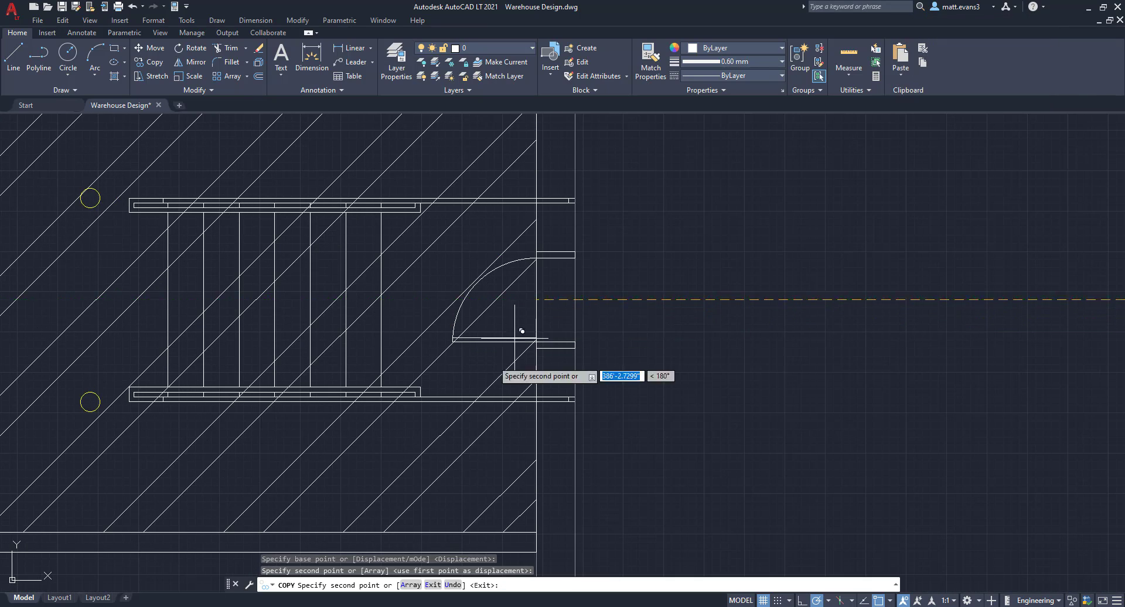
Step: Place another copy of the hatch in the outline at the middle stair door on the left wall
{"action": "scroll", "coordinate": [516, 325], "scroll_direction": "down", "scroll_amount": 5}
{"action": "middle_click_drag", "start_coordinate": [508, 354], "coordinate": [536, 319]}
{"action": "scroll", "coordinate": [563, 217], "scroll_direction": "down", "scroll_amount": 2}
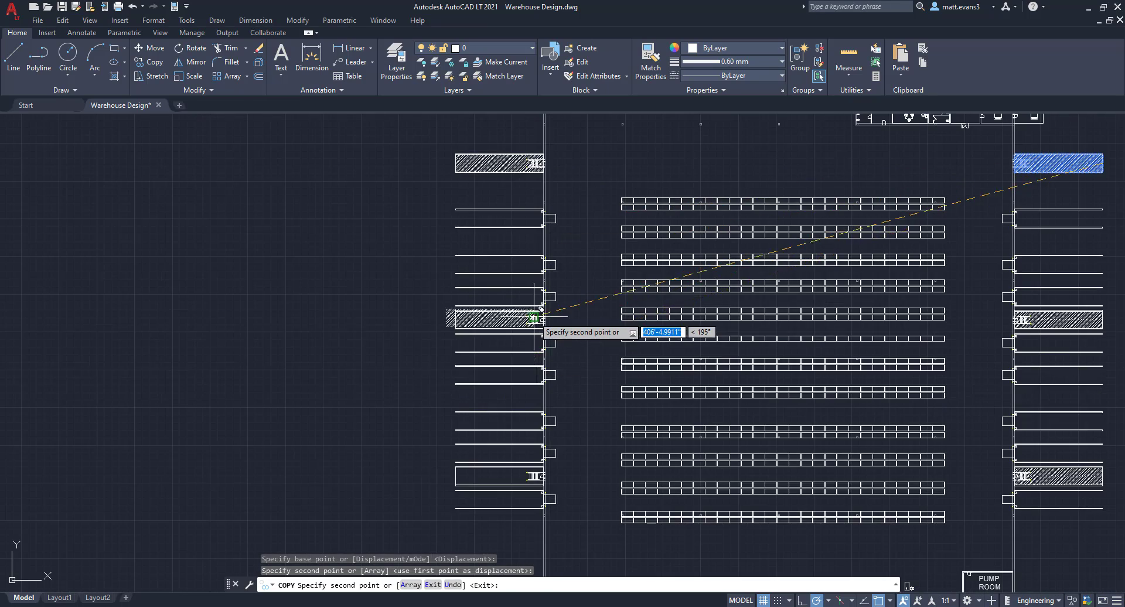
{"action": "scroll", "coordinate": [574, 337], "scroll_direction": "up", "scroll_amount": 10}
{"action": "left_click", "coordinate": [596, 338]}
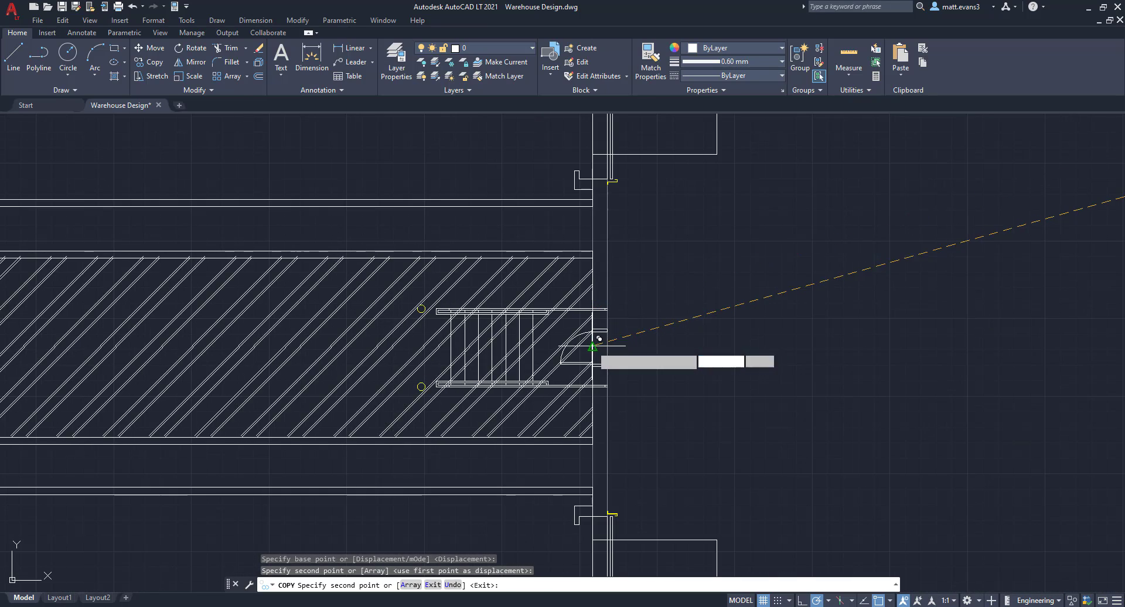
Step: Place the last hatch copy in the outline at the lower stair door on the left wall
{"action": "scroll", "coordinate": [595, 337], "scroll_direction": "down", "scroll_amount": 6}
{"action": "middle_click_drag", "start_coordinate": [573, 402], "coordinate": [570, 226]}
{"action": "middle_click_drag", "start_coordinate": [561, 365], "coordinate": [573, 146]}
{"action": "scroll", "coordinate": [583, 414], "scroll_direction": "up", "scroll_amount": 8}
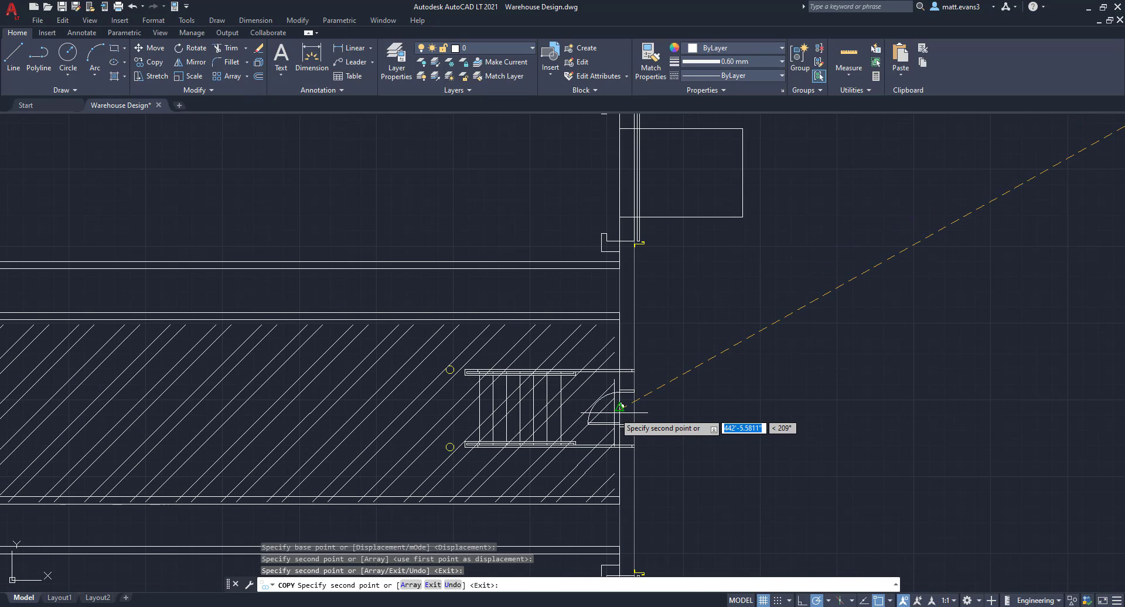
{"action": "left_click", "coordinate": [625, 404]}
{"action": "key", "text": "Escape"}
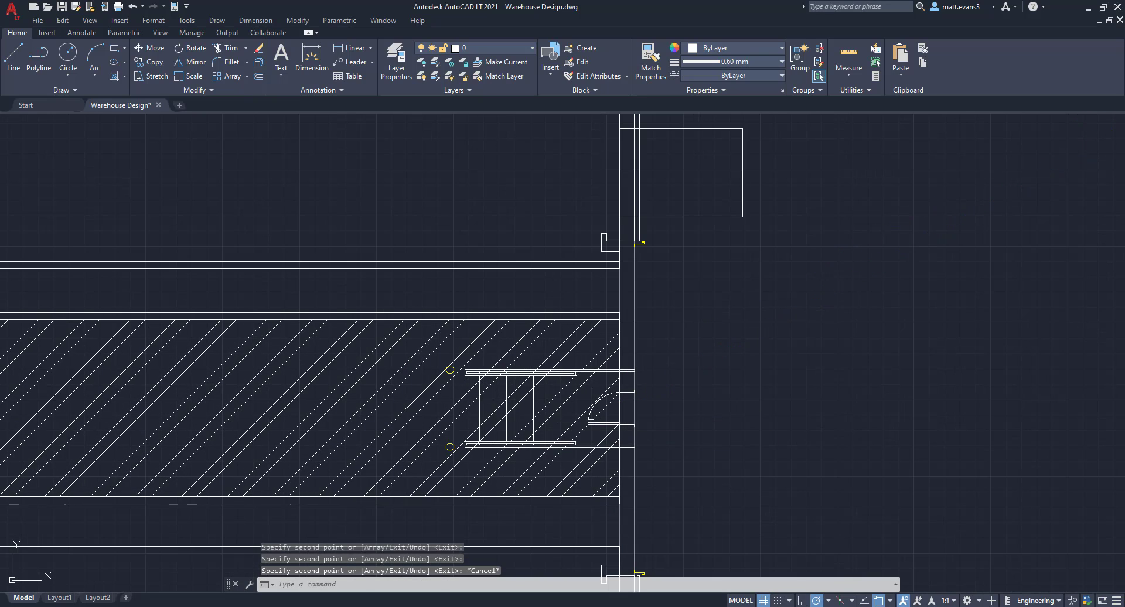
Step: Examine the bay outlines and hatched stair areas along both side walls, and the accessible parking bays above the offices
{"action": "scroll", "coordinate": [620, 403], "scroll_direction": "down", "scroll_amount": 6}
{"action": "scroll", "coordinate": [837, 301], "scroll_direction": "down", "scroll_amount": 5}
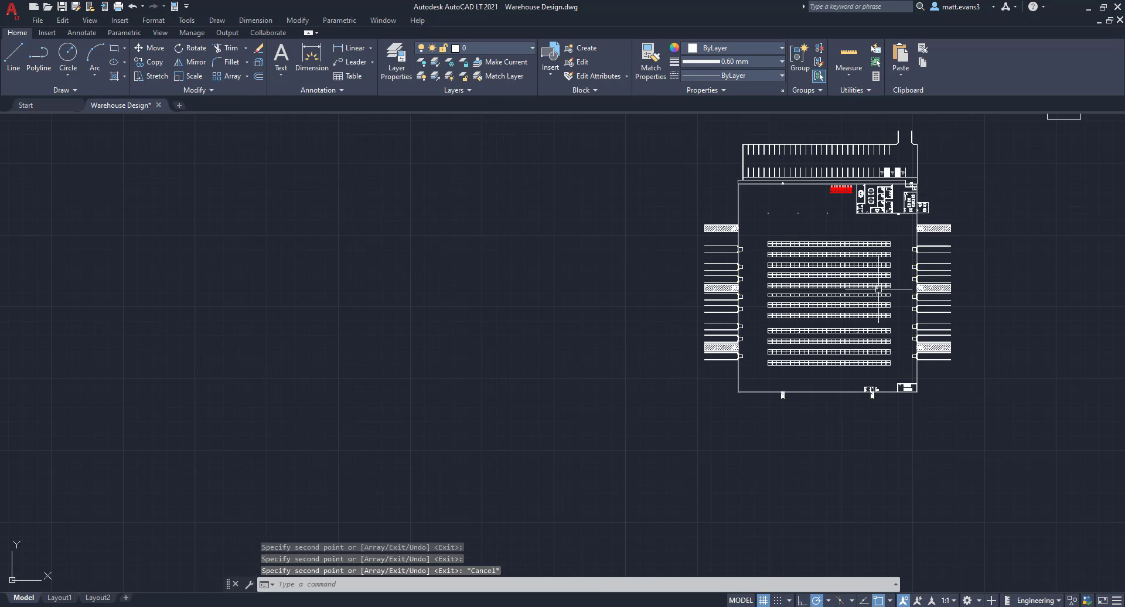
{"action": "middle_click_drag", "start_coordinate": [877, 289], "coordinate": [653, 305]}
{"action": "scroll", "coordinate": [653, 304], "scroll_direction": "up", "scroll_amount": 2}
{"action": "scroll", "coordinate": [623, 255], "scroll_direction": "up", "scroll_amount": 3}
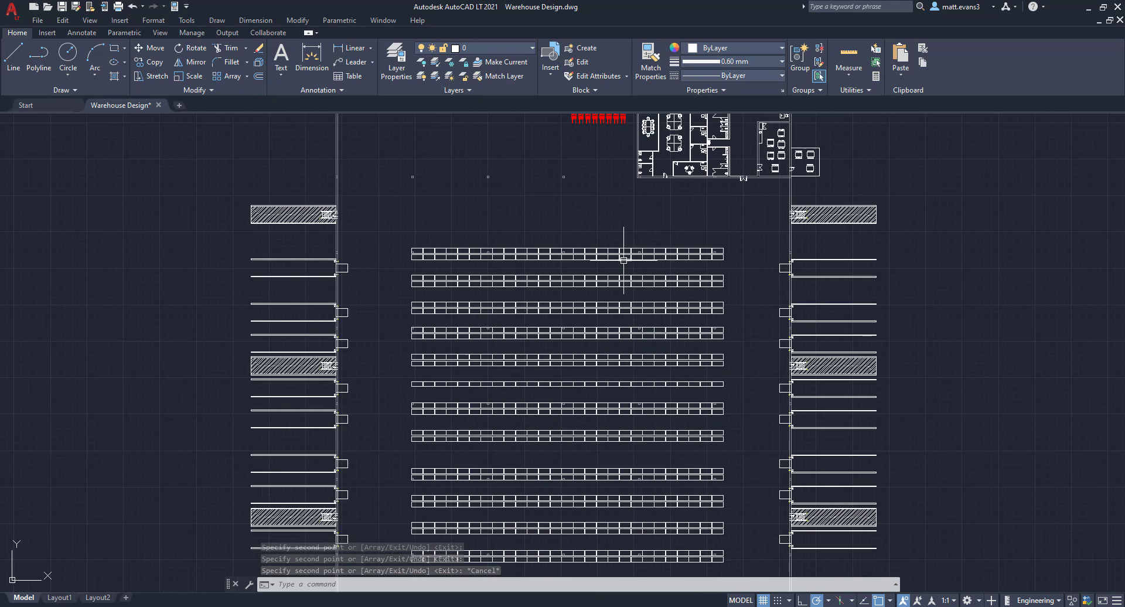
{"action": "scroll", "coordinate": [624, 259], "scroll_direction": "down", "scroll_amount": 3}
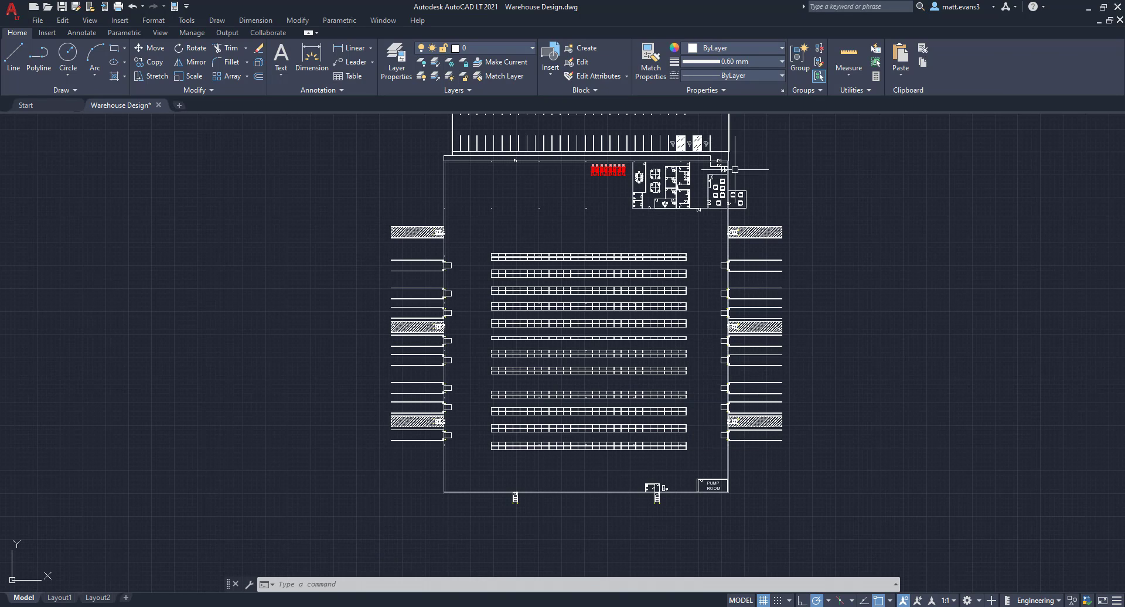
{"action": "scroll", "coordinate": [715, 123], "scroll_direction": "up", "scroll_amount": 10}
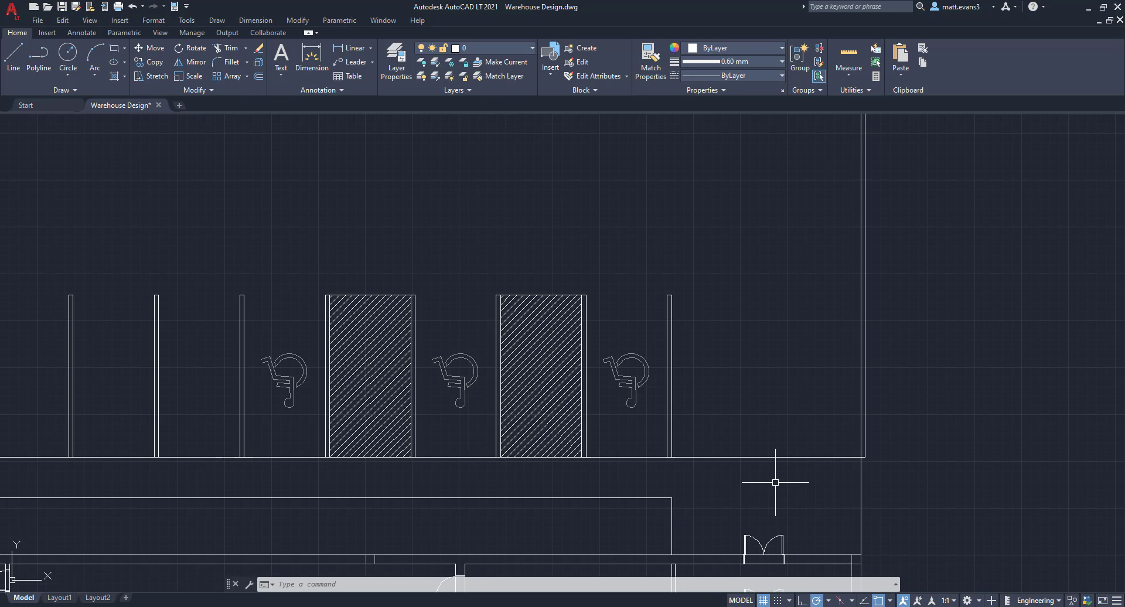
{"action": "scroll", "coordinate": [775, 482], "scroll_direction": "down", "scroll_amount": 12}
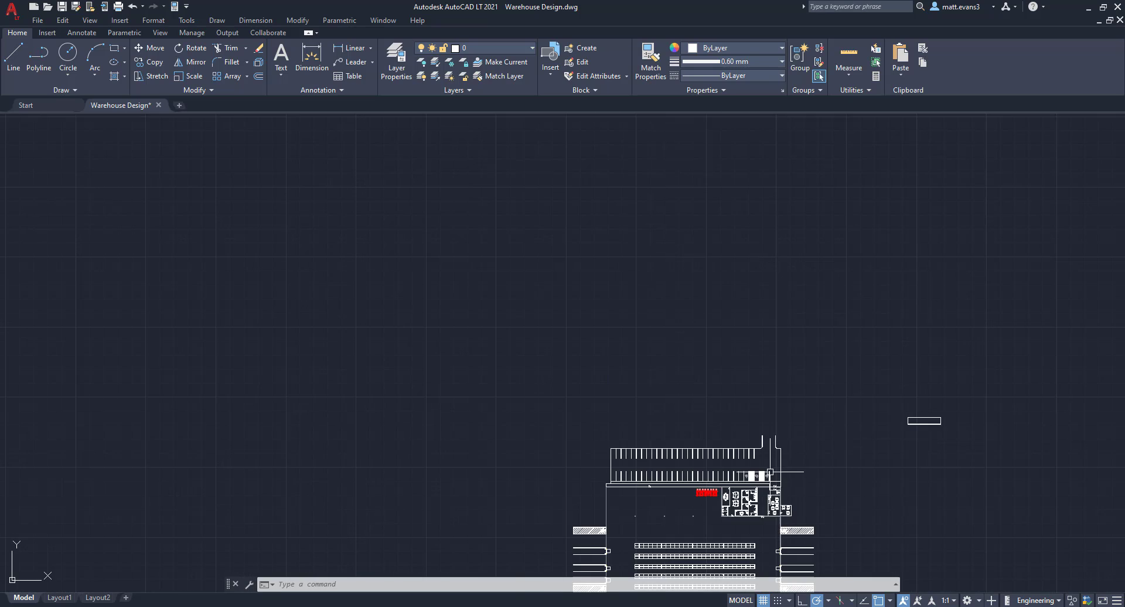
{"action": "middle_click_drag", "start_coordinate": [770, 471], "coordinate": [746, 295]}
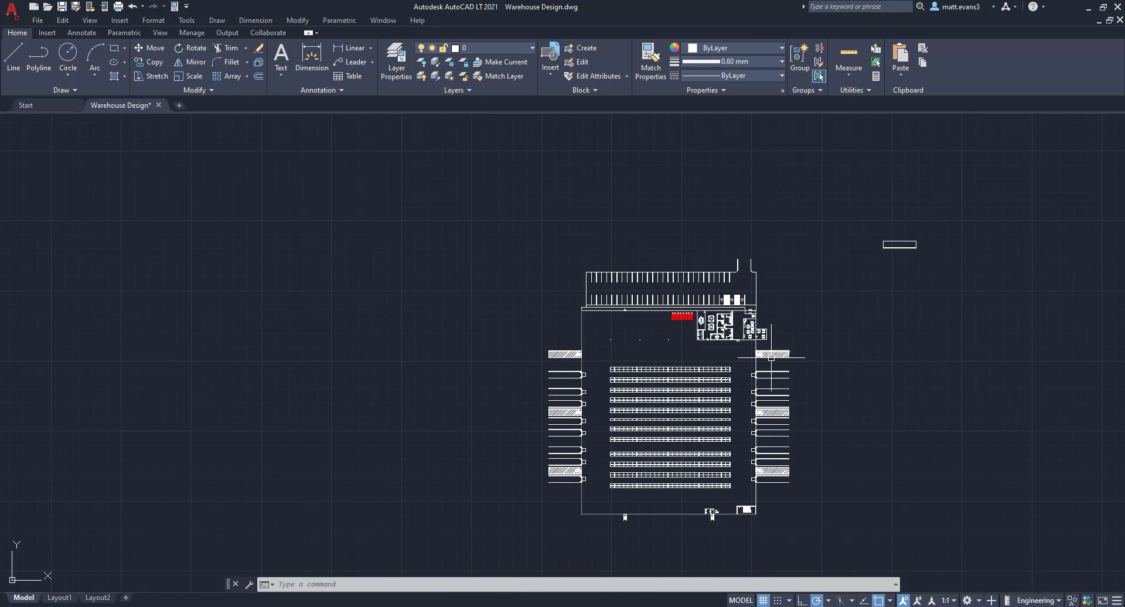